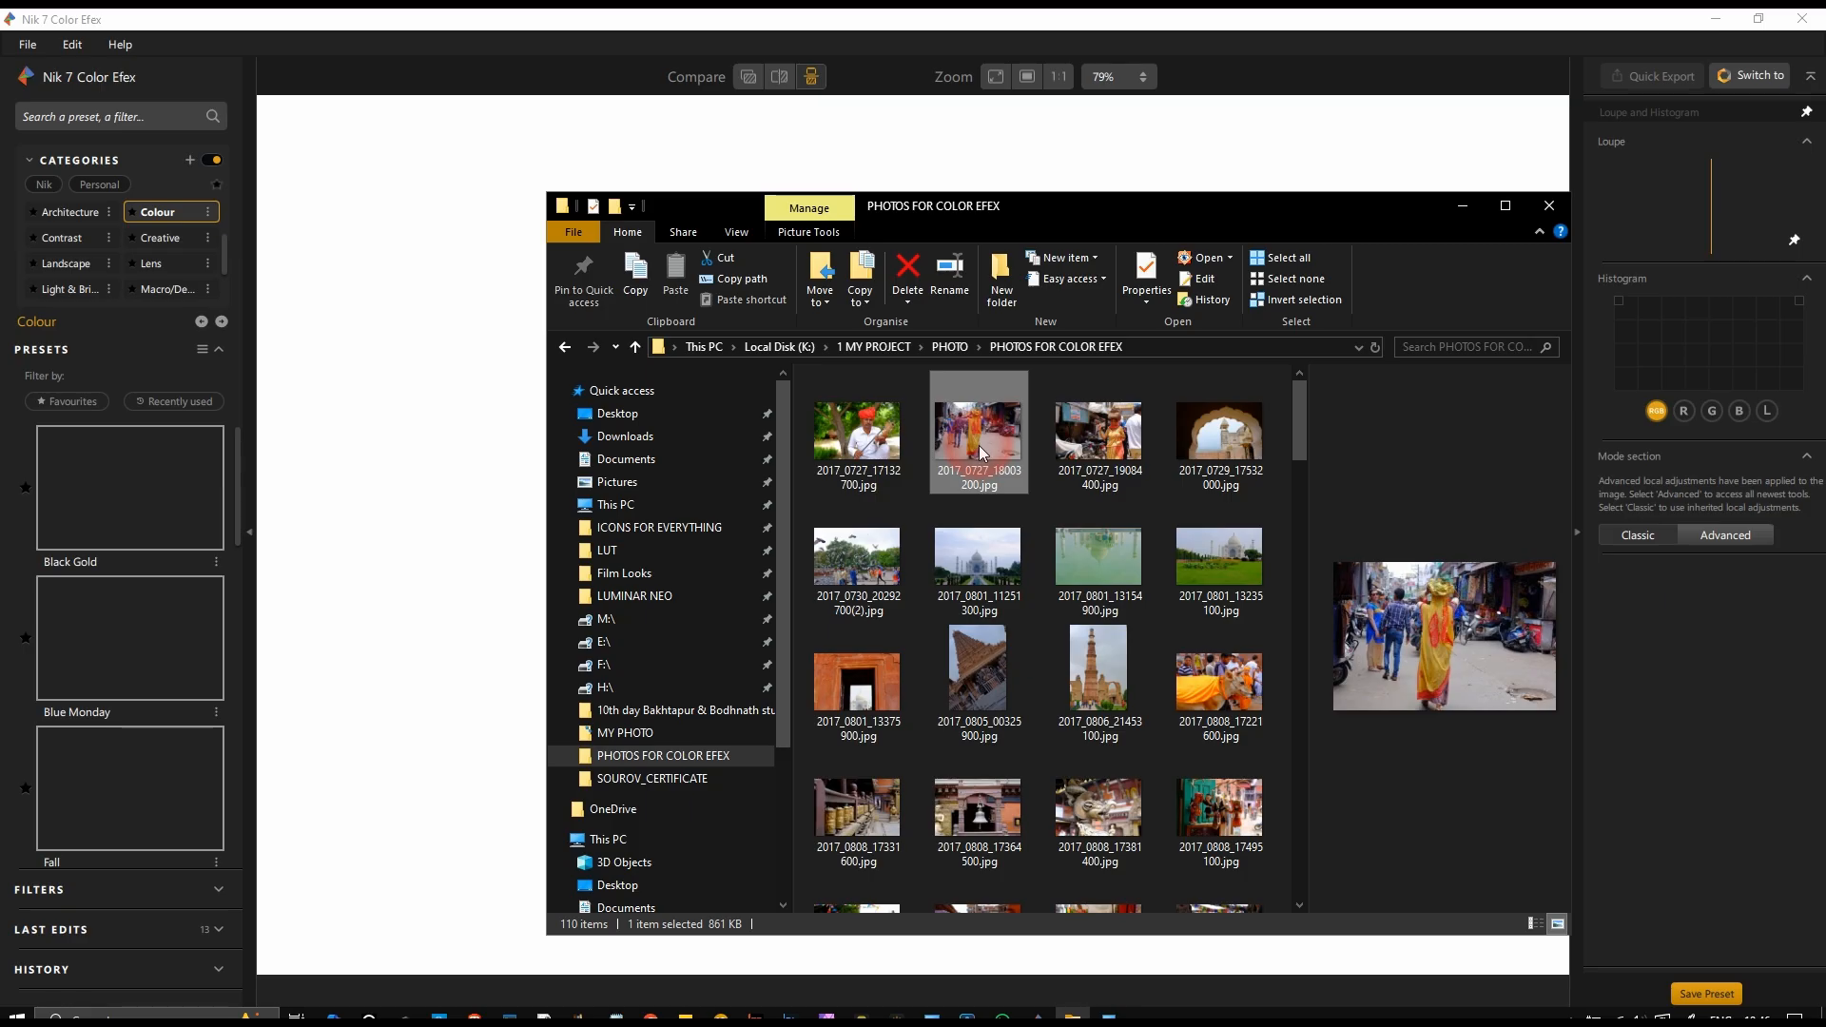
Step: Load 2017_0727_18003200.jpg from the PHOTOS FOR COLOR EFEX folder, accept the JPEG notice and show the whole photo
{"action": "left_click_drag", "start_coordinate": [979, 451], "coordinate": [361, 403]}
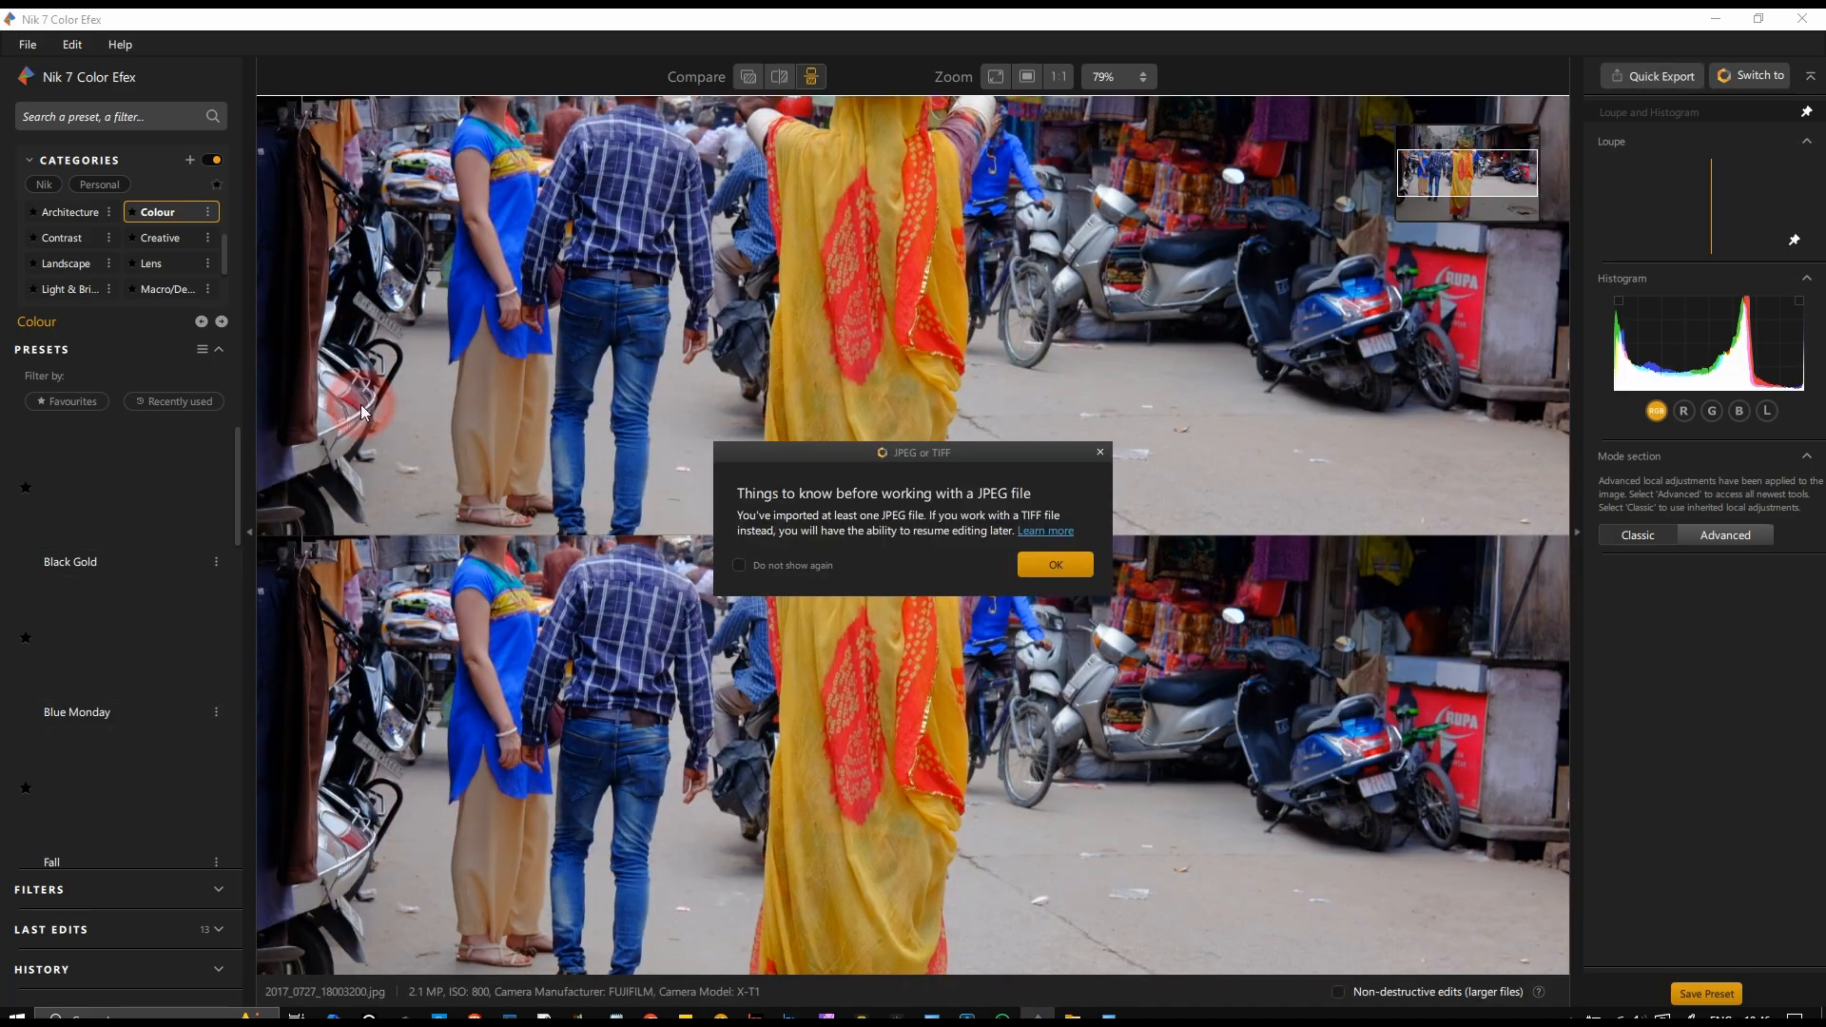
{"action": "left_click", "coordinate": [1055, 565]}
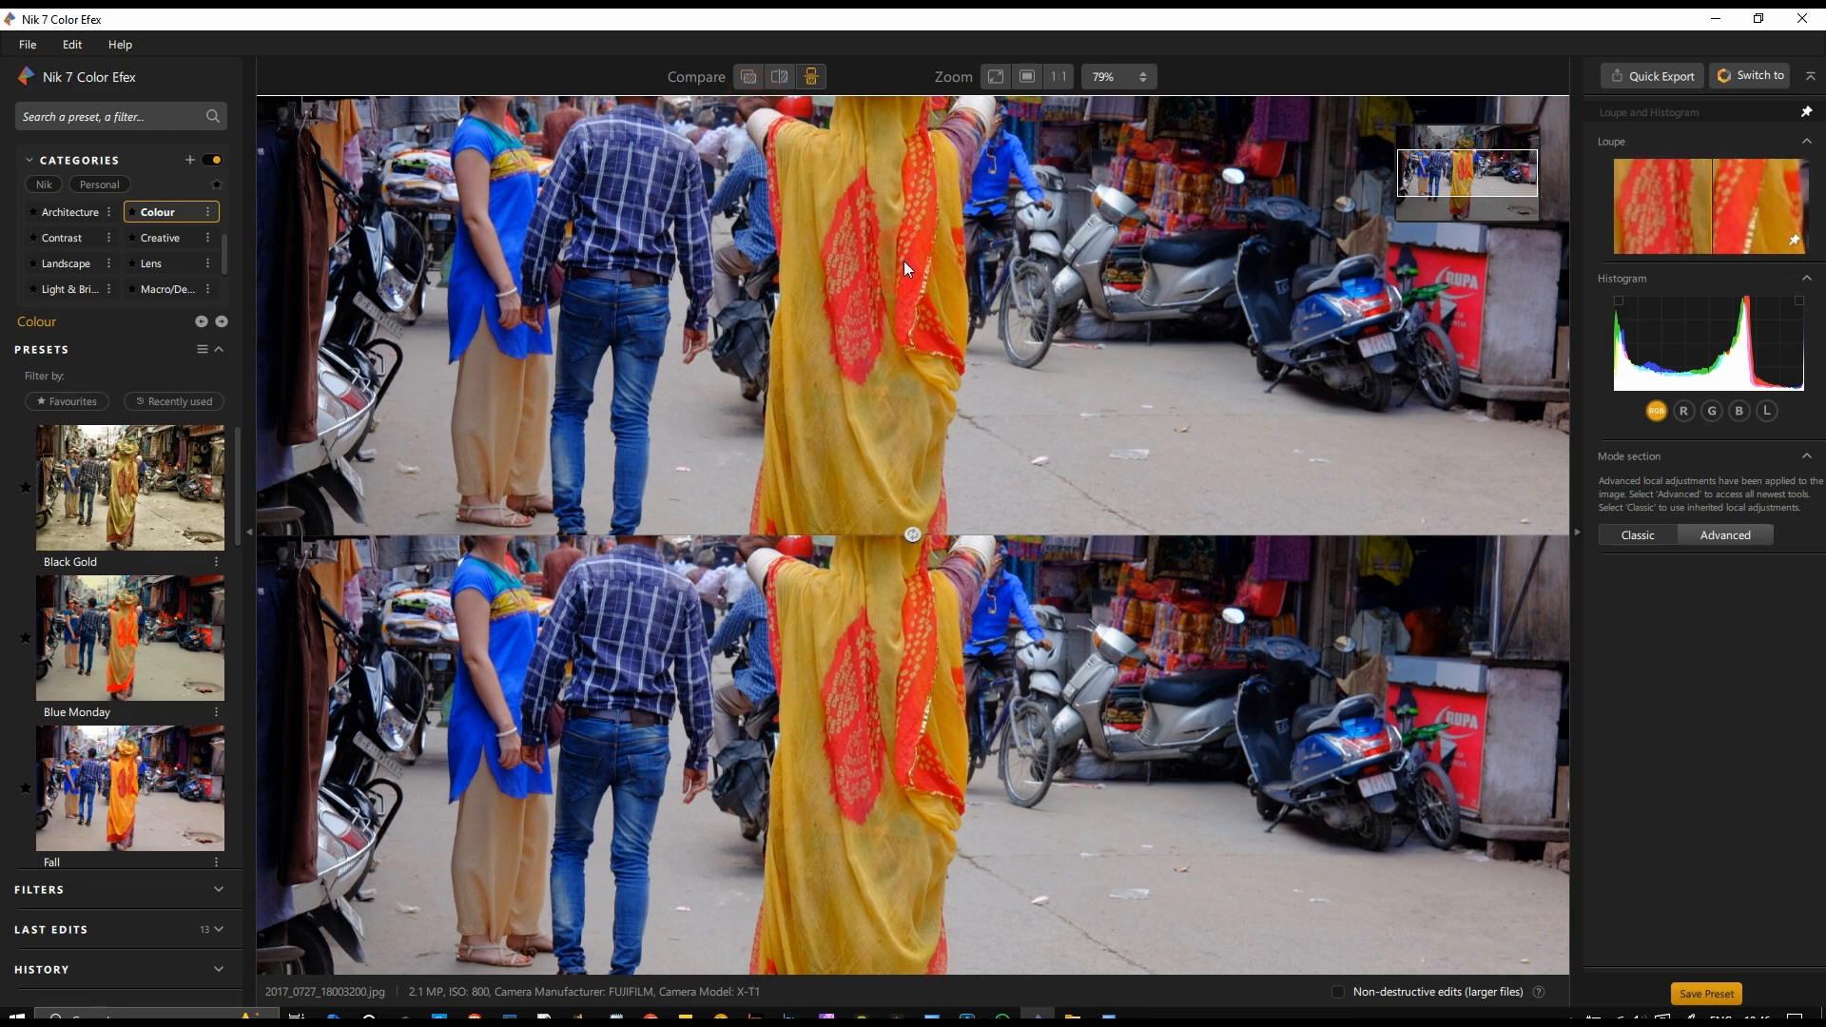
{"action": "scroll", "coordinate": [906, 263], "scroll_direction": "down", "scroll_amount": 5}
{"action": "scroll", "coordinate": [905, 270], "scroll_direction": "down", "scroll_amount": 1}
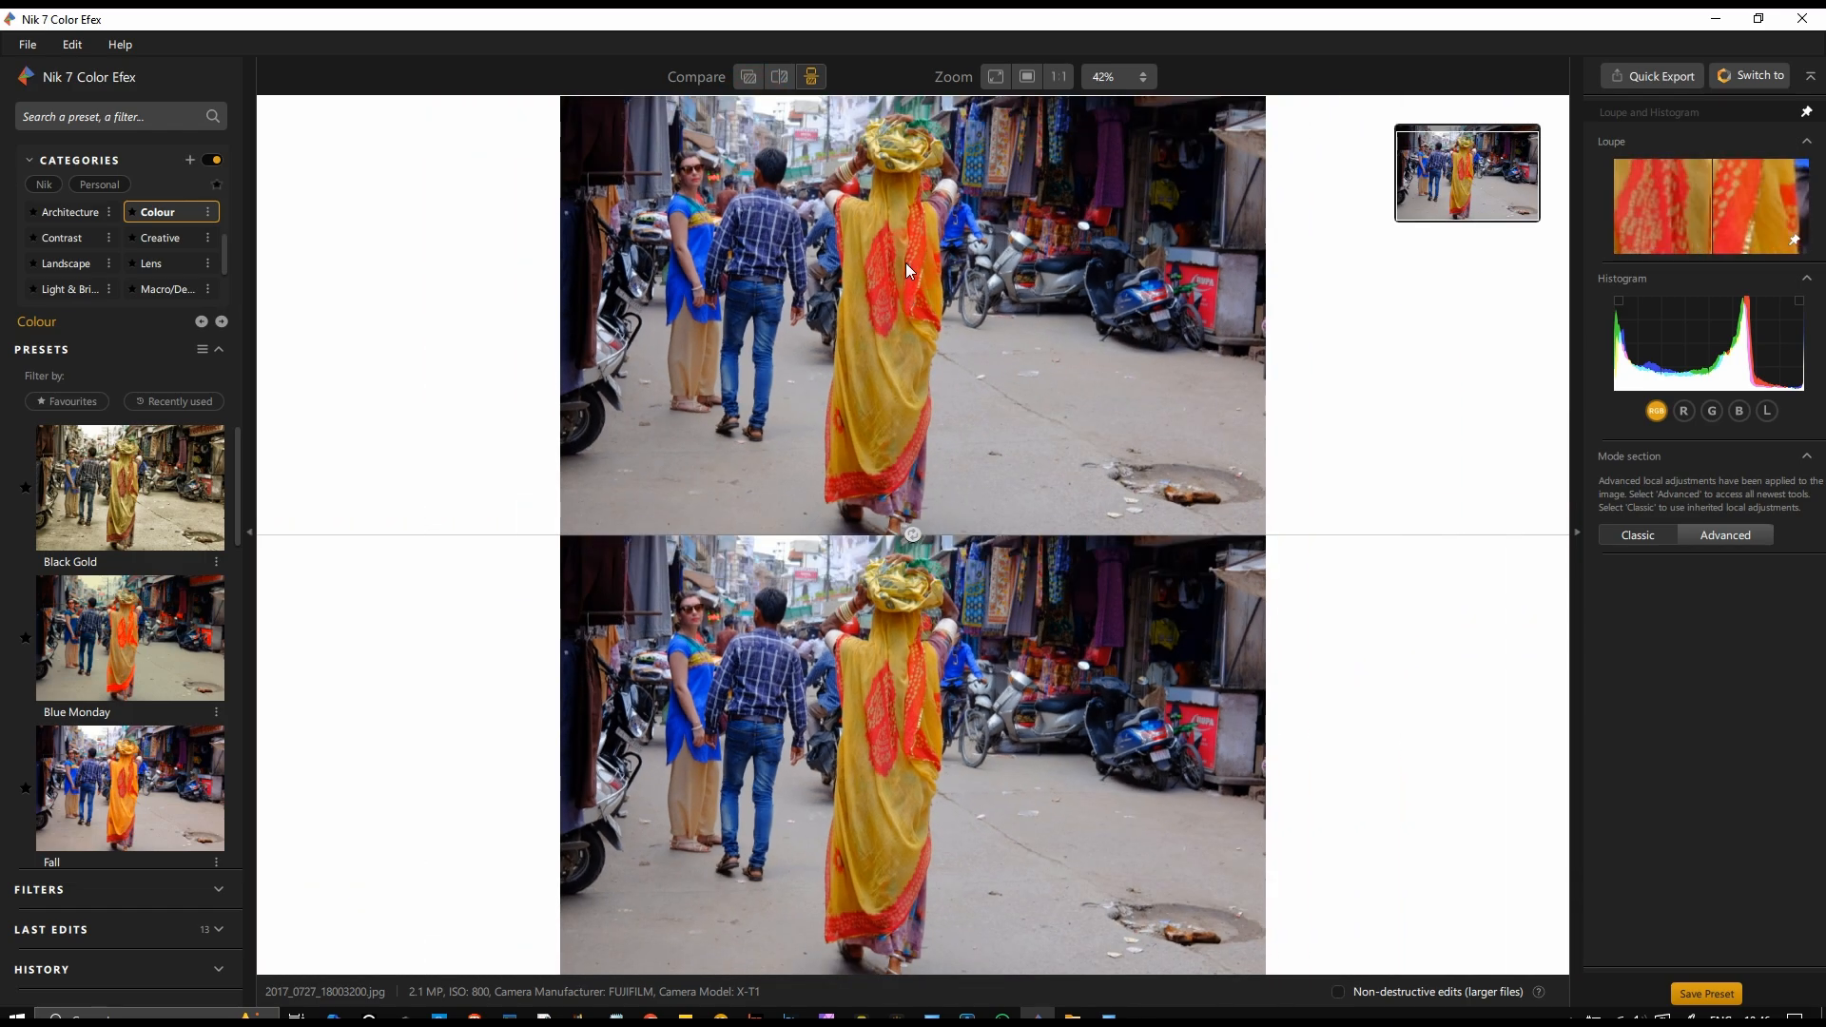
{"action": "scroll", "coordinate": [905, 263], "scroll_direction": "down", "scroll_amount": 1}
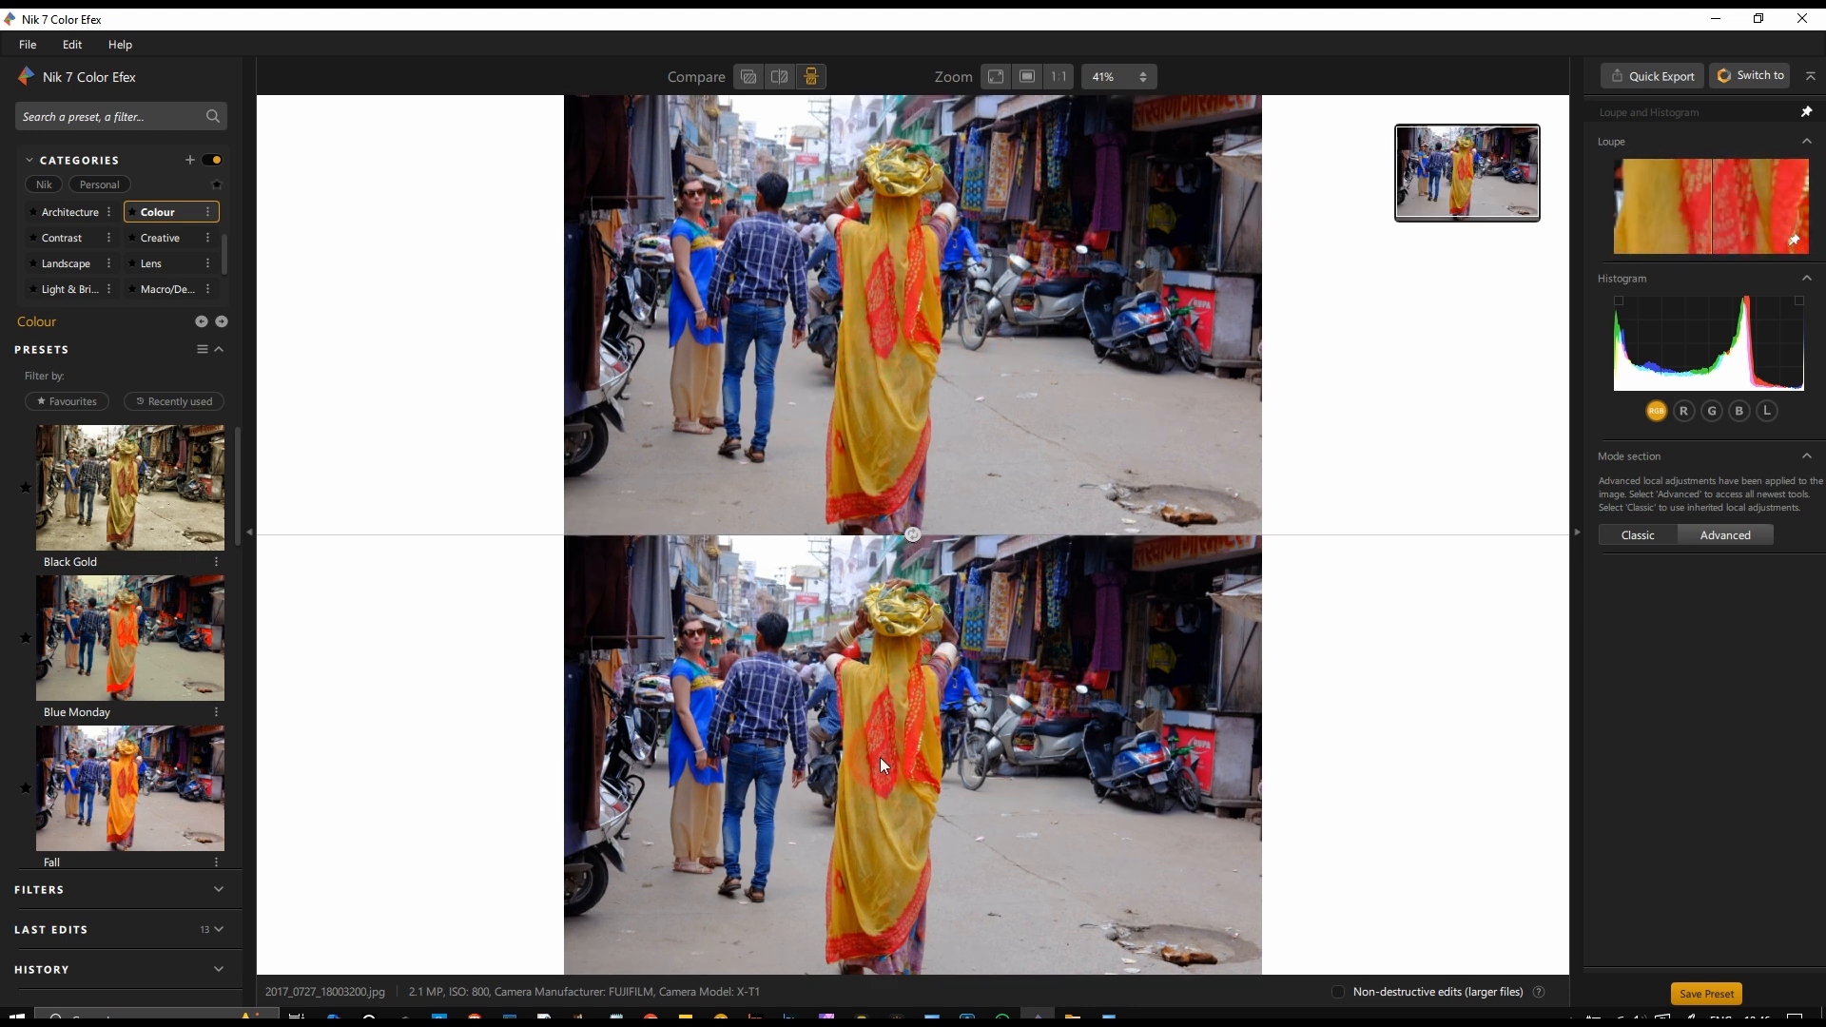
{"action": "left_click", "coordinate": [803, 797]}
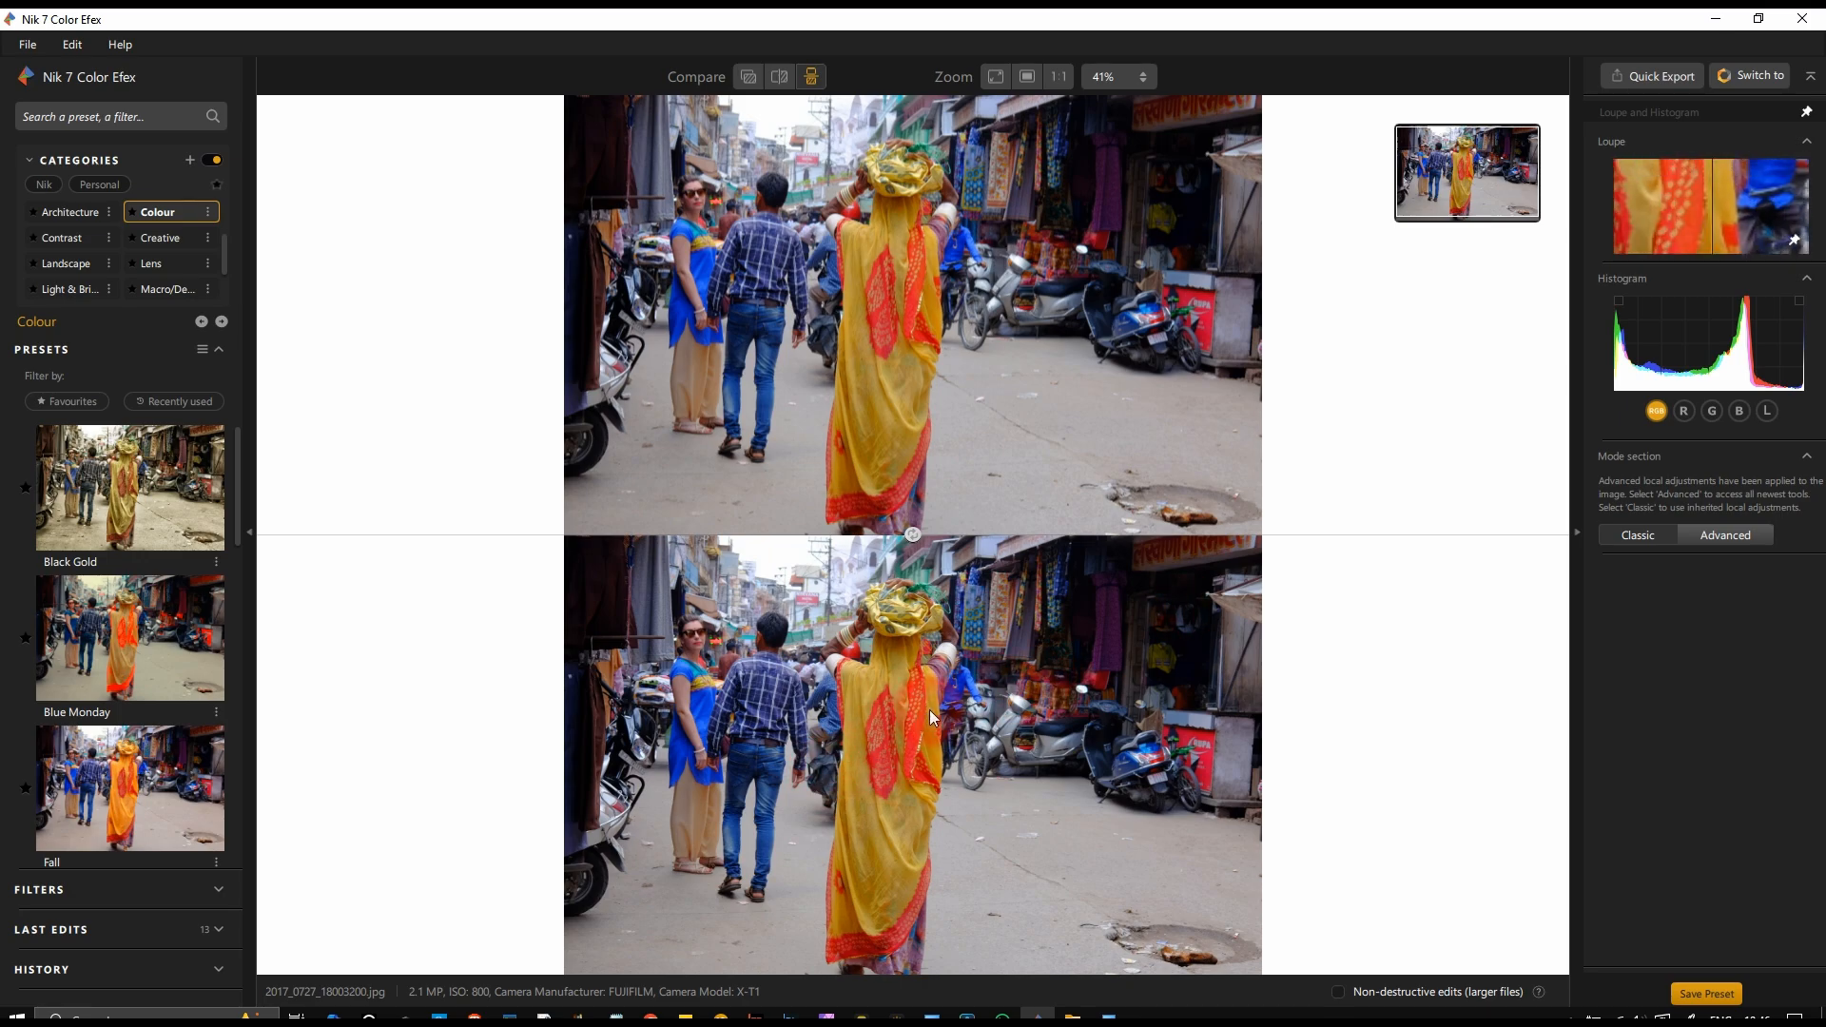
{"action": "left_click", "coordinate": [525, 762]}
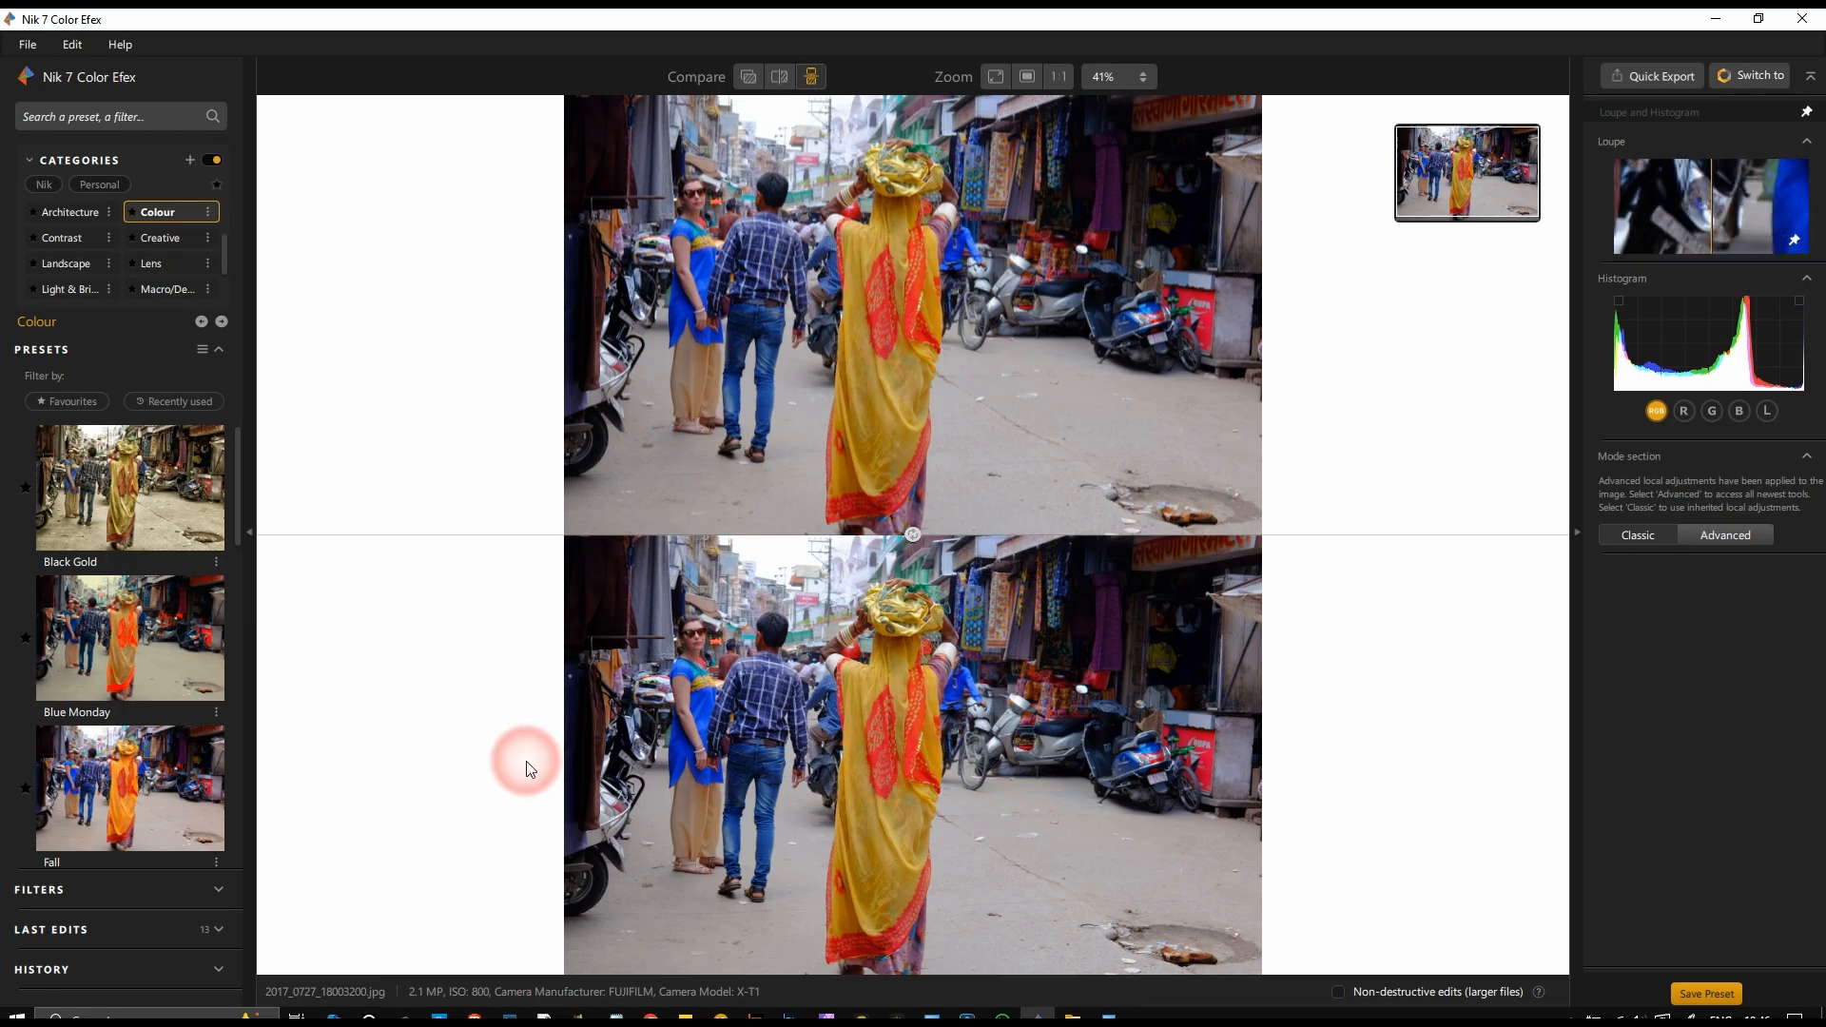
Step: Apply the Blue Monday colour preset and compare the result with the original in split compare
{"action": "left_click", "coordinate": [112, 691]}
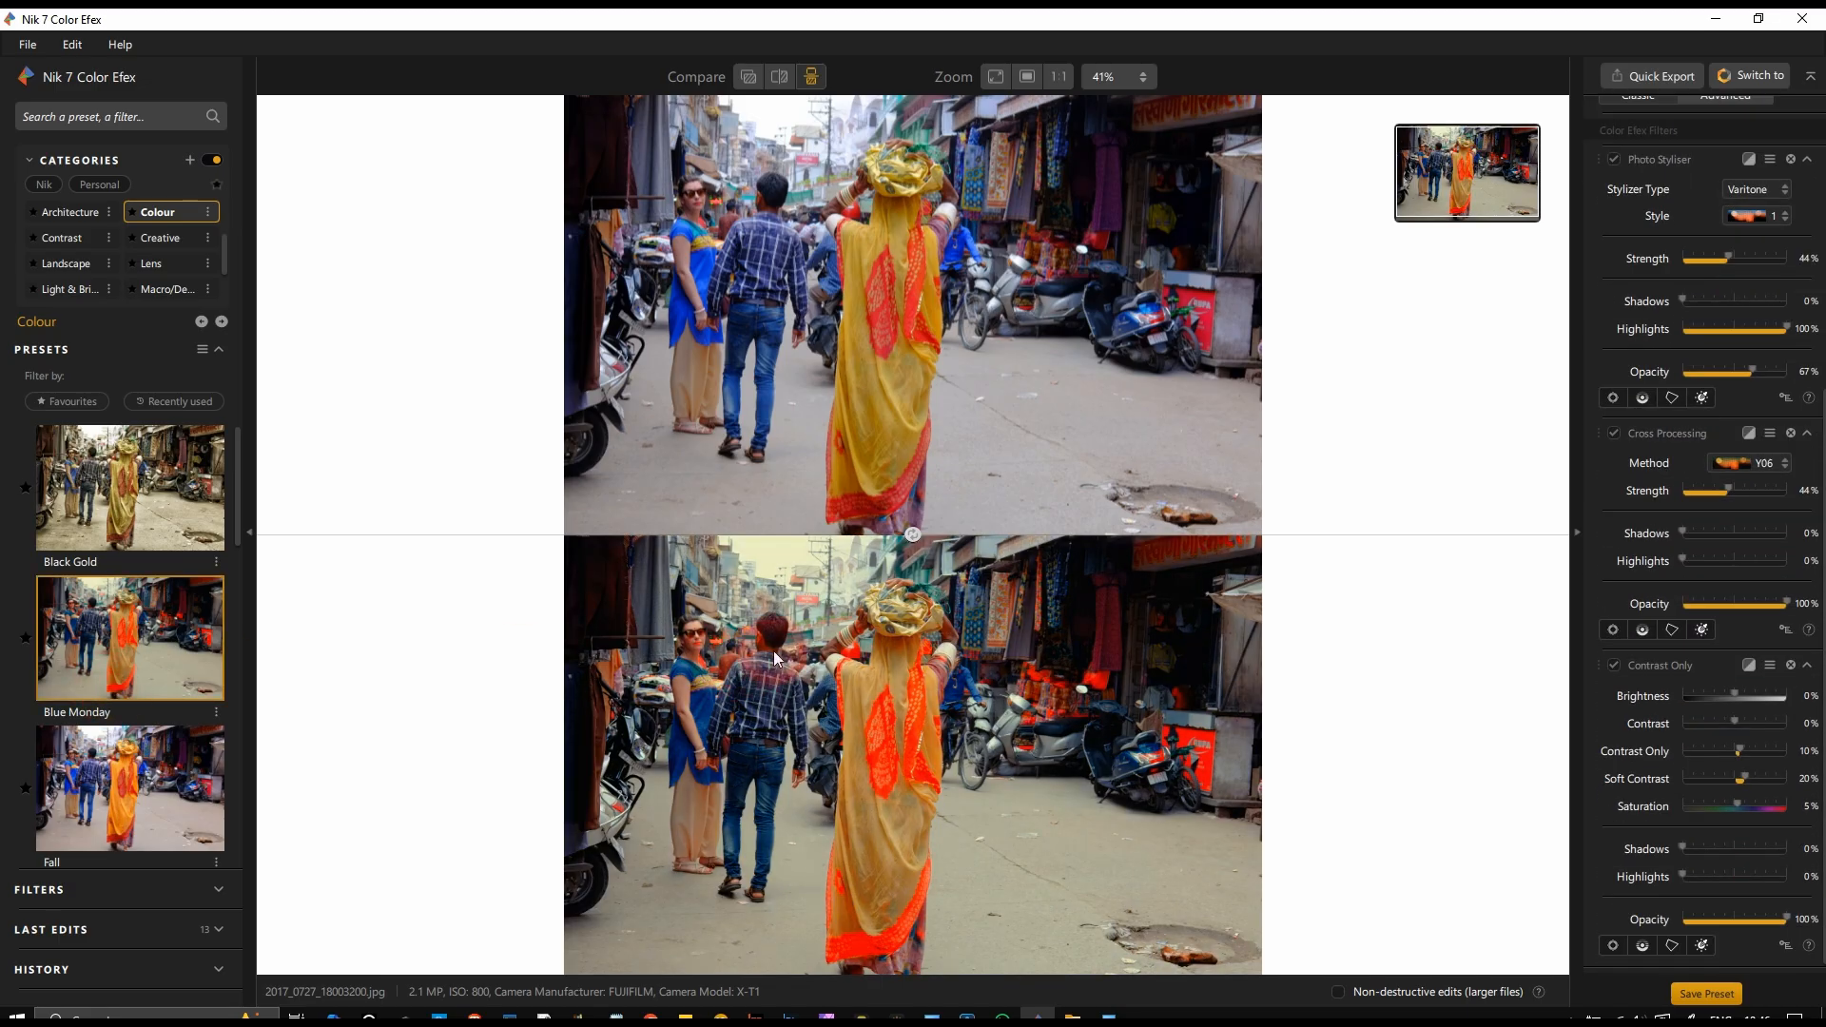
{"action": "left_click", "coordinate": [776, 80]}
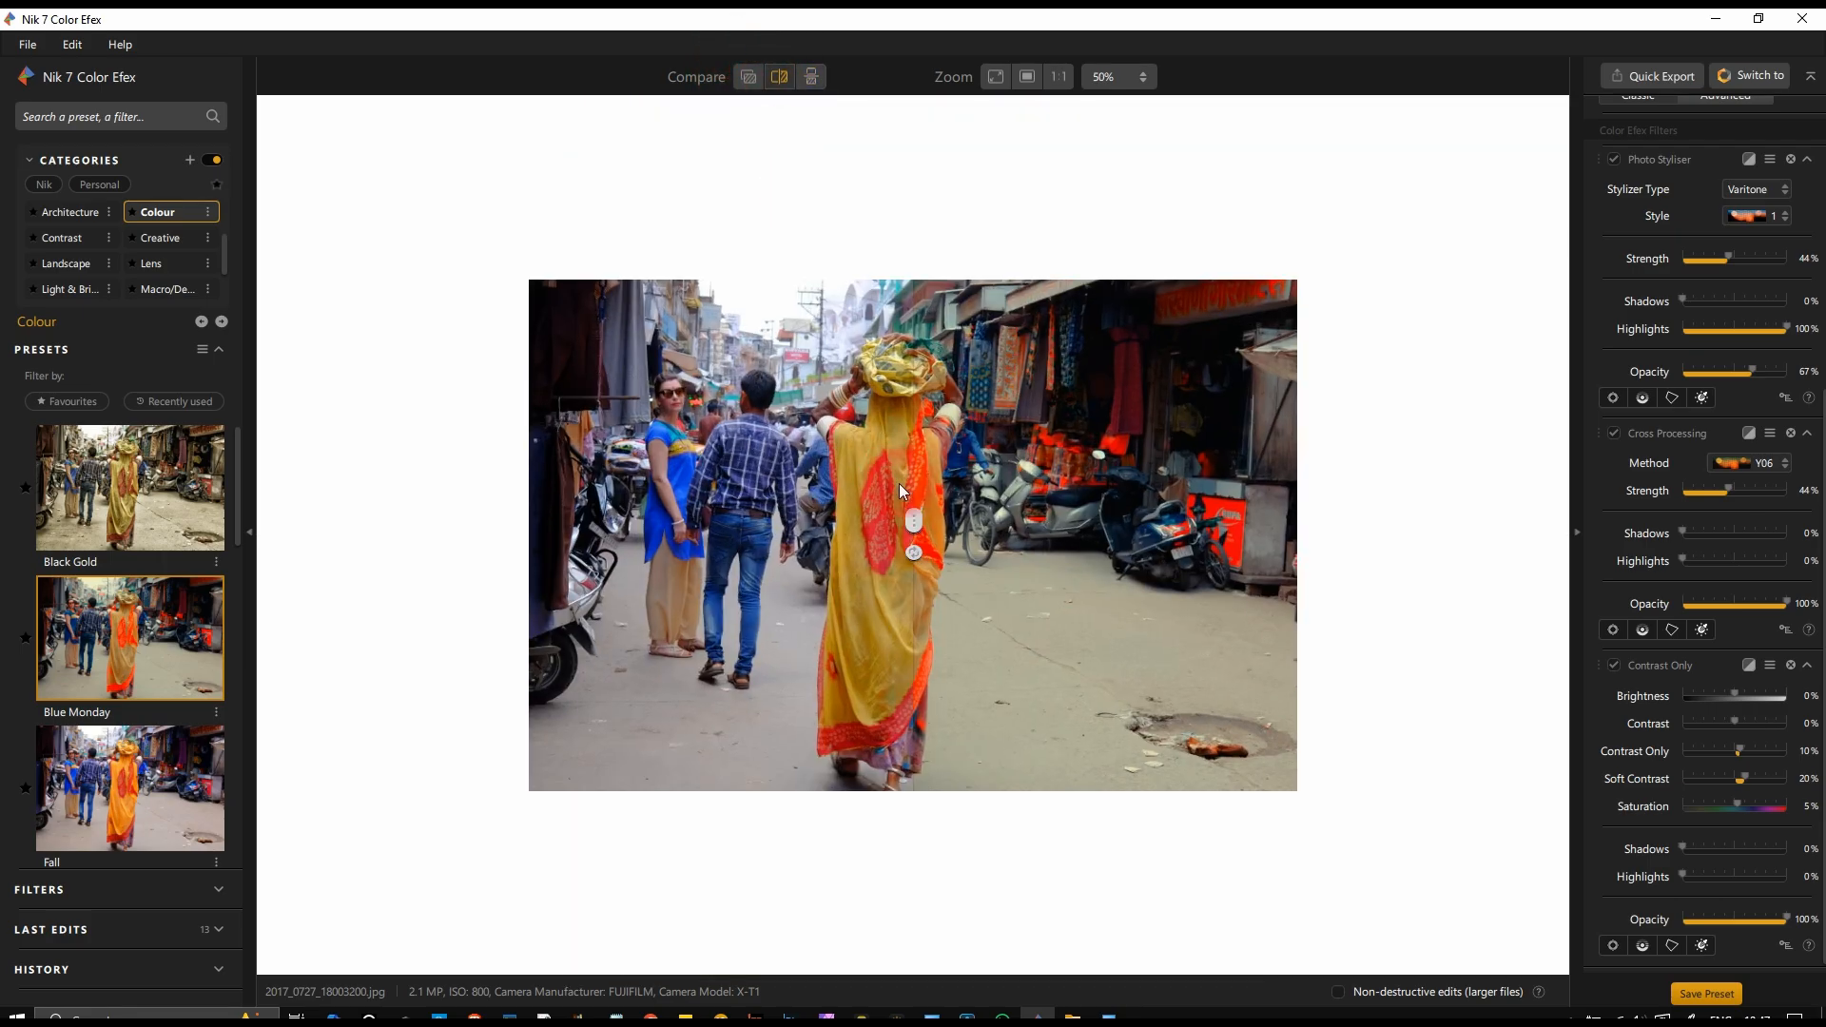
{"action": "scroll", "coordinate": [898, 483], "scroll_direction": "up", "scroll_amount": 3}
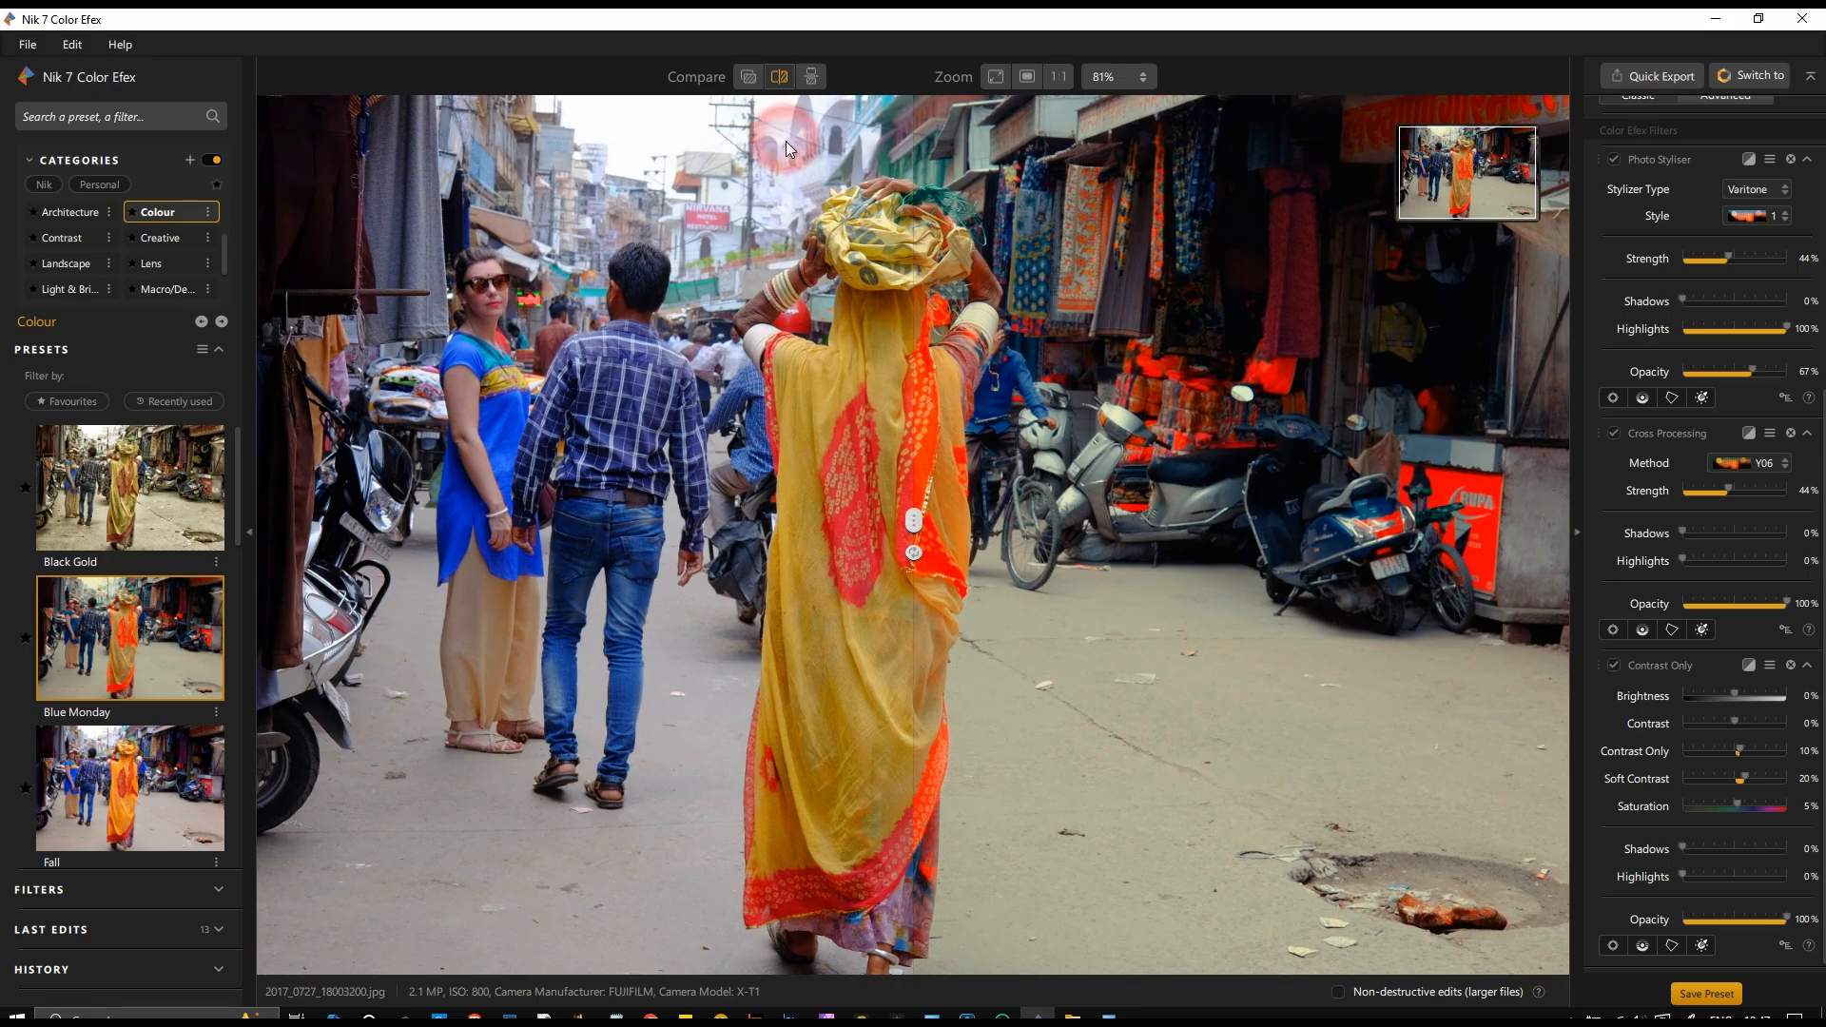
{"action": "left_click_drag", "start_coordinate": [913, 528], "coordinate": [233, 794]}
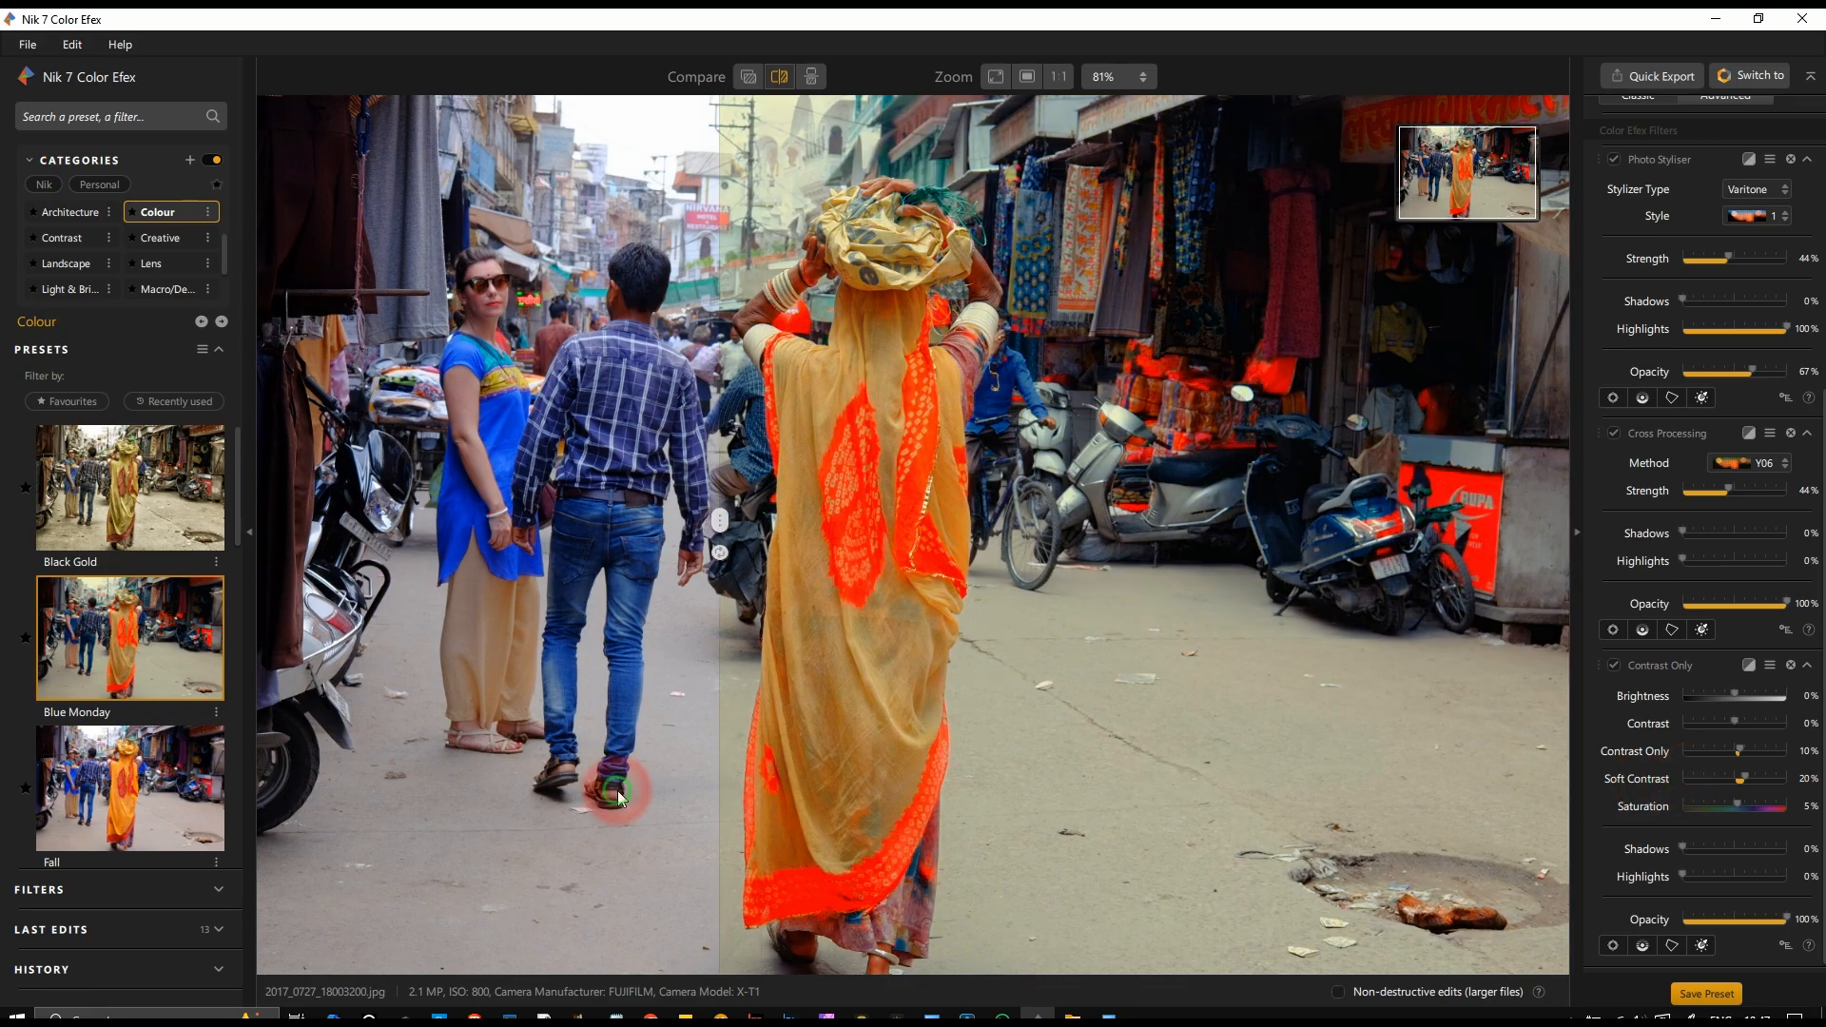
{"action": "left_click_drag", "start_coordinate": [618, 797], "coordinate": [340, 807]}
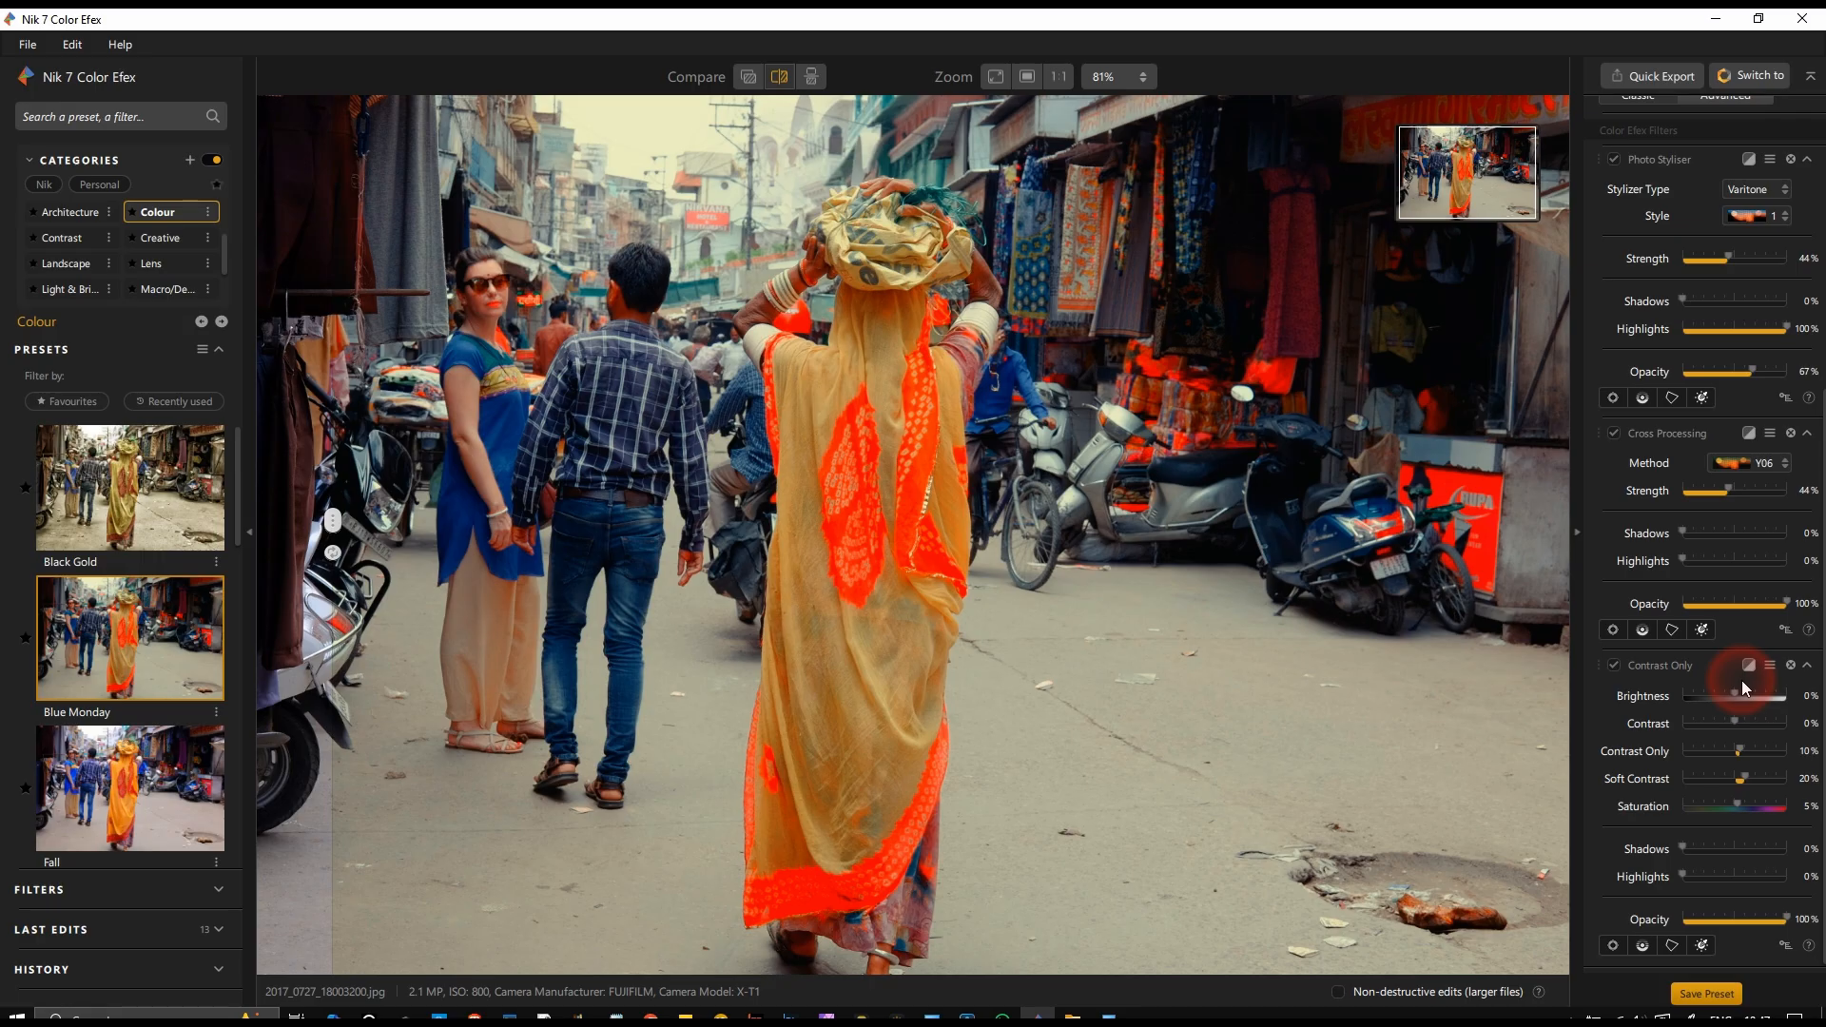
Step: Add the HSL filter to the Blue Monday filter stack
{"action": "scroll", "coordinate": [1743, 677], "scroll_direction": "up", "scroll_amount": 5}
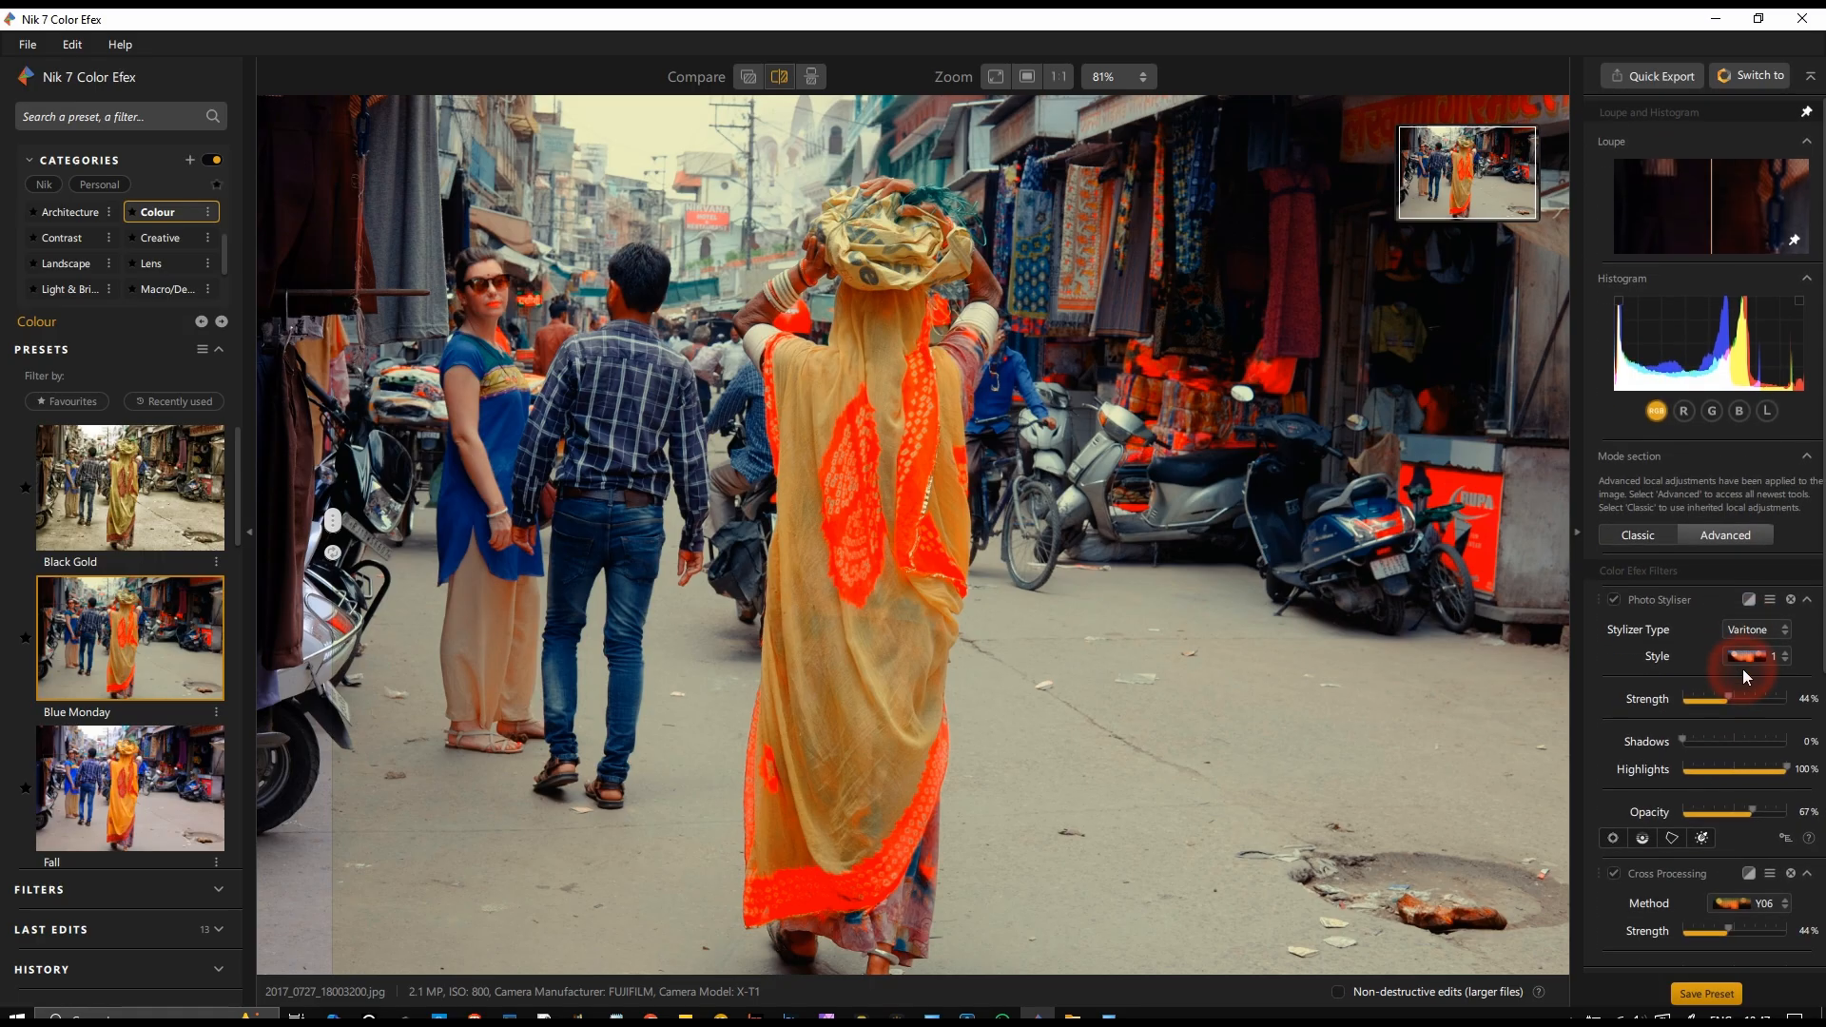
{"action": "scroll", "coordinate": [1742, 670], "scroll_direction": "down", "scroll_amount": 5}
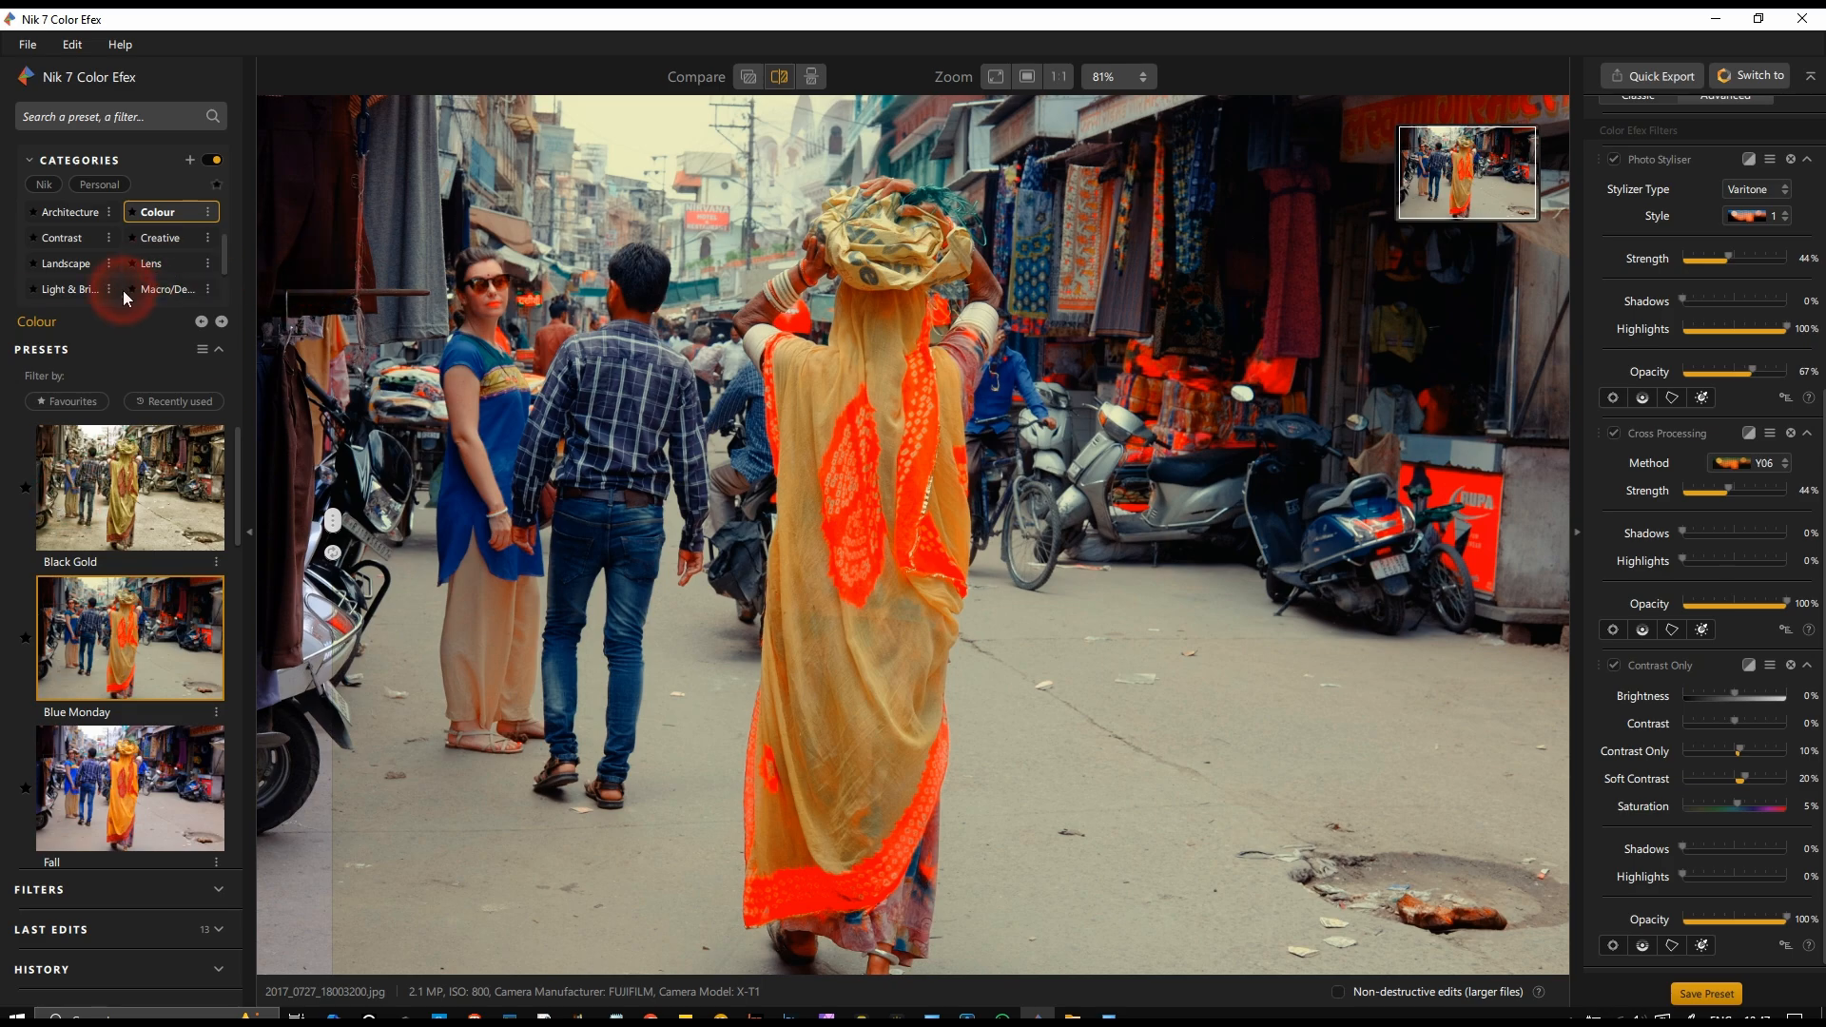
{"action": "scroll", "coordinate": [199, 242], "scroll_direction": "down", "scroll_amount": 3}
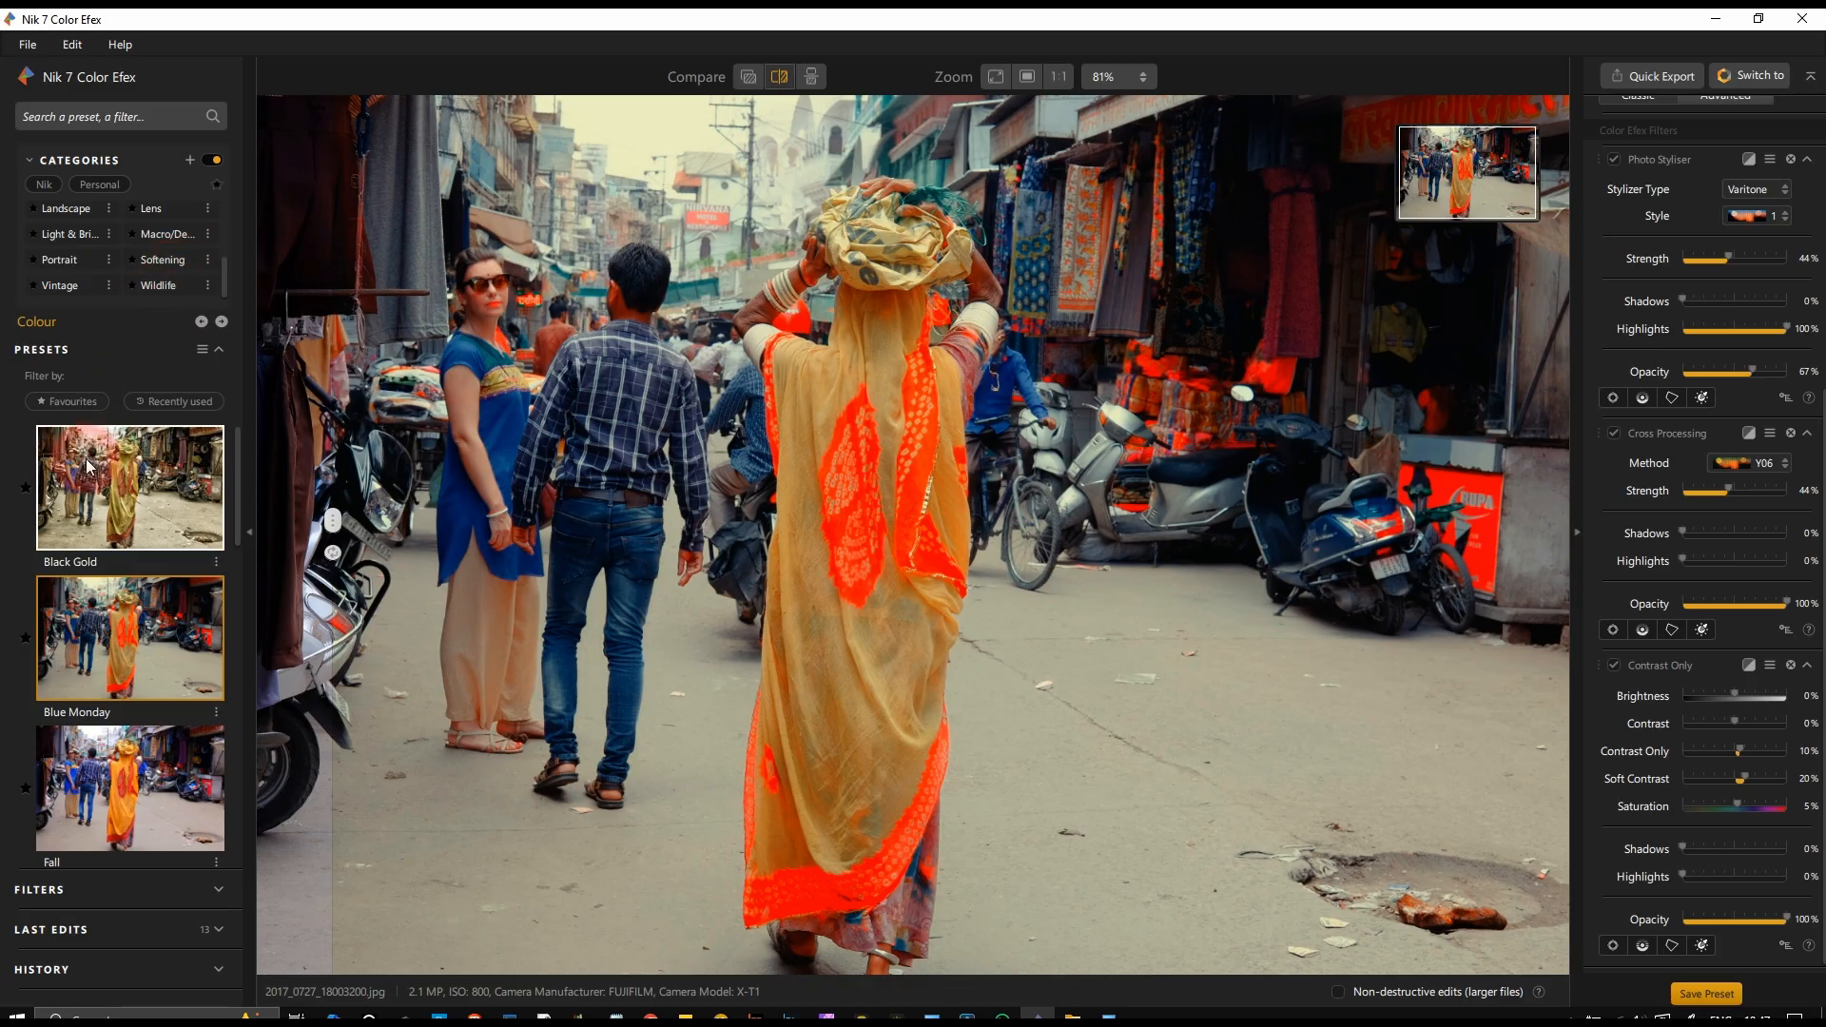
{"action": "left_click", "coordinate": [195, 889]}
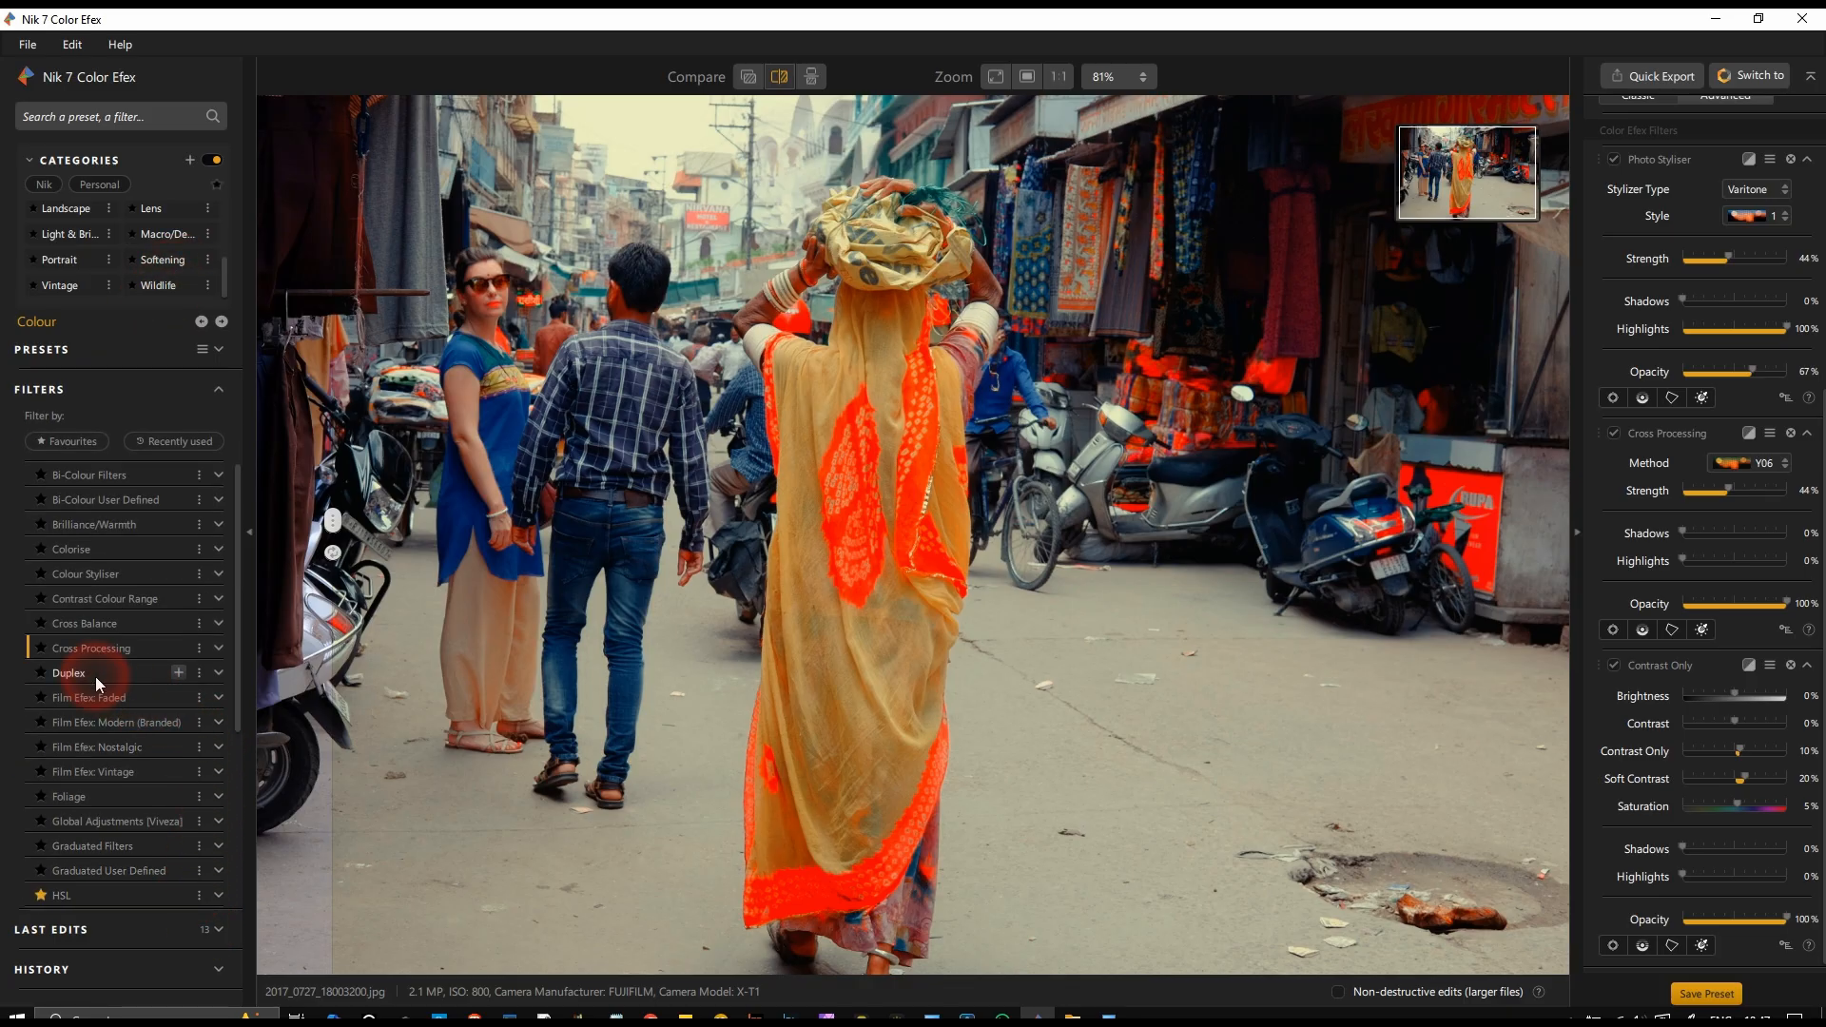
{"action": "scroll", "coordinate": [95, 676], "scroll_direction": "down", "scroll_amount": 4}
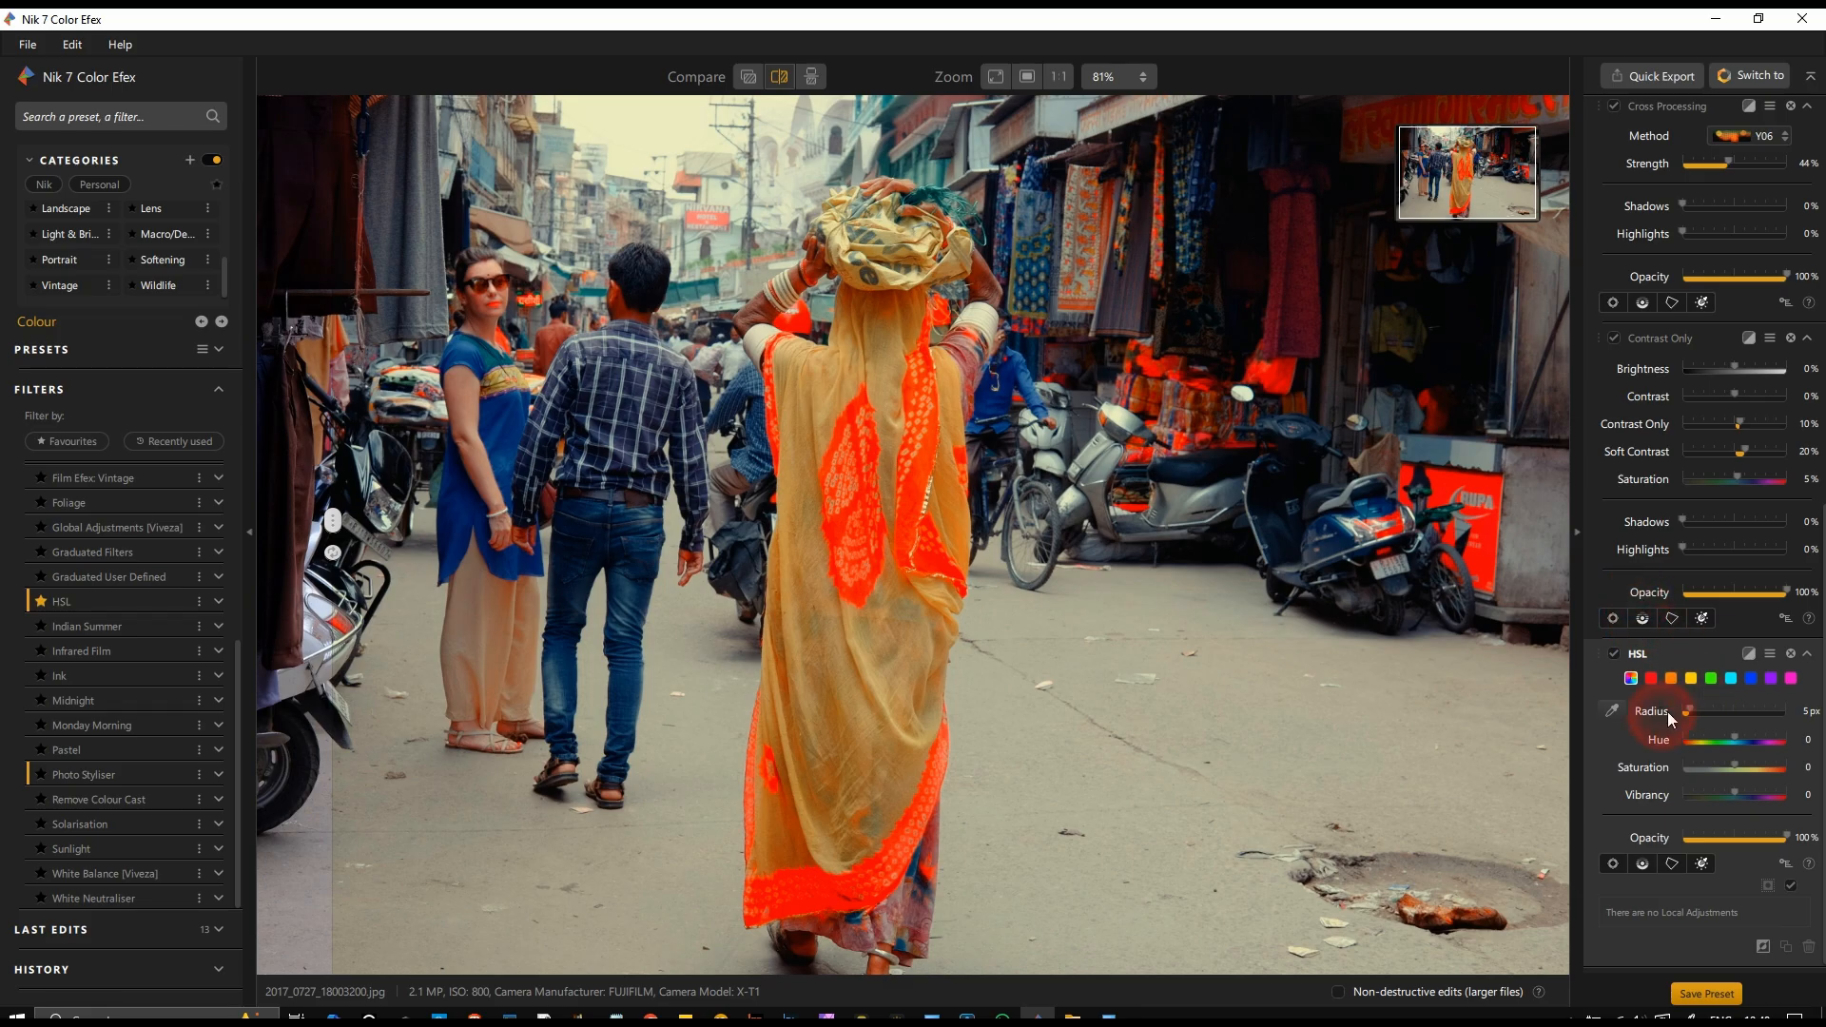
Step: Sample the red pattern on the sari for the HSL filter and widen the selected hue range
{"action": "left_click", "coordinate": [1612, 711]}
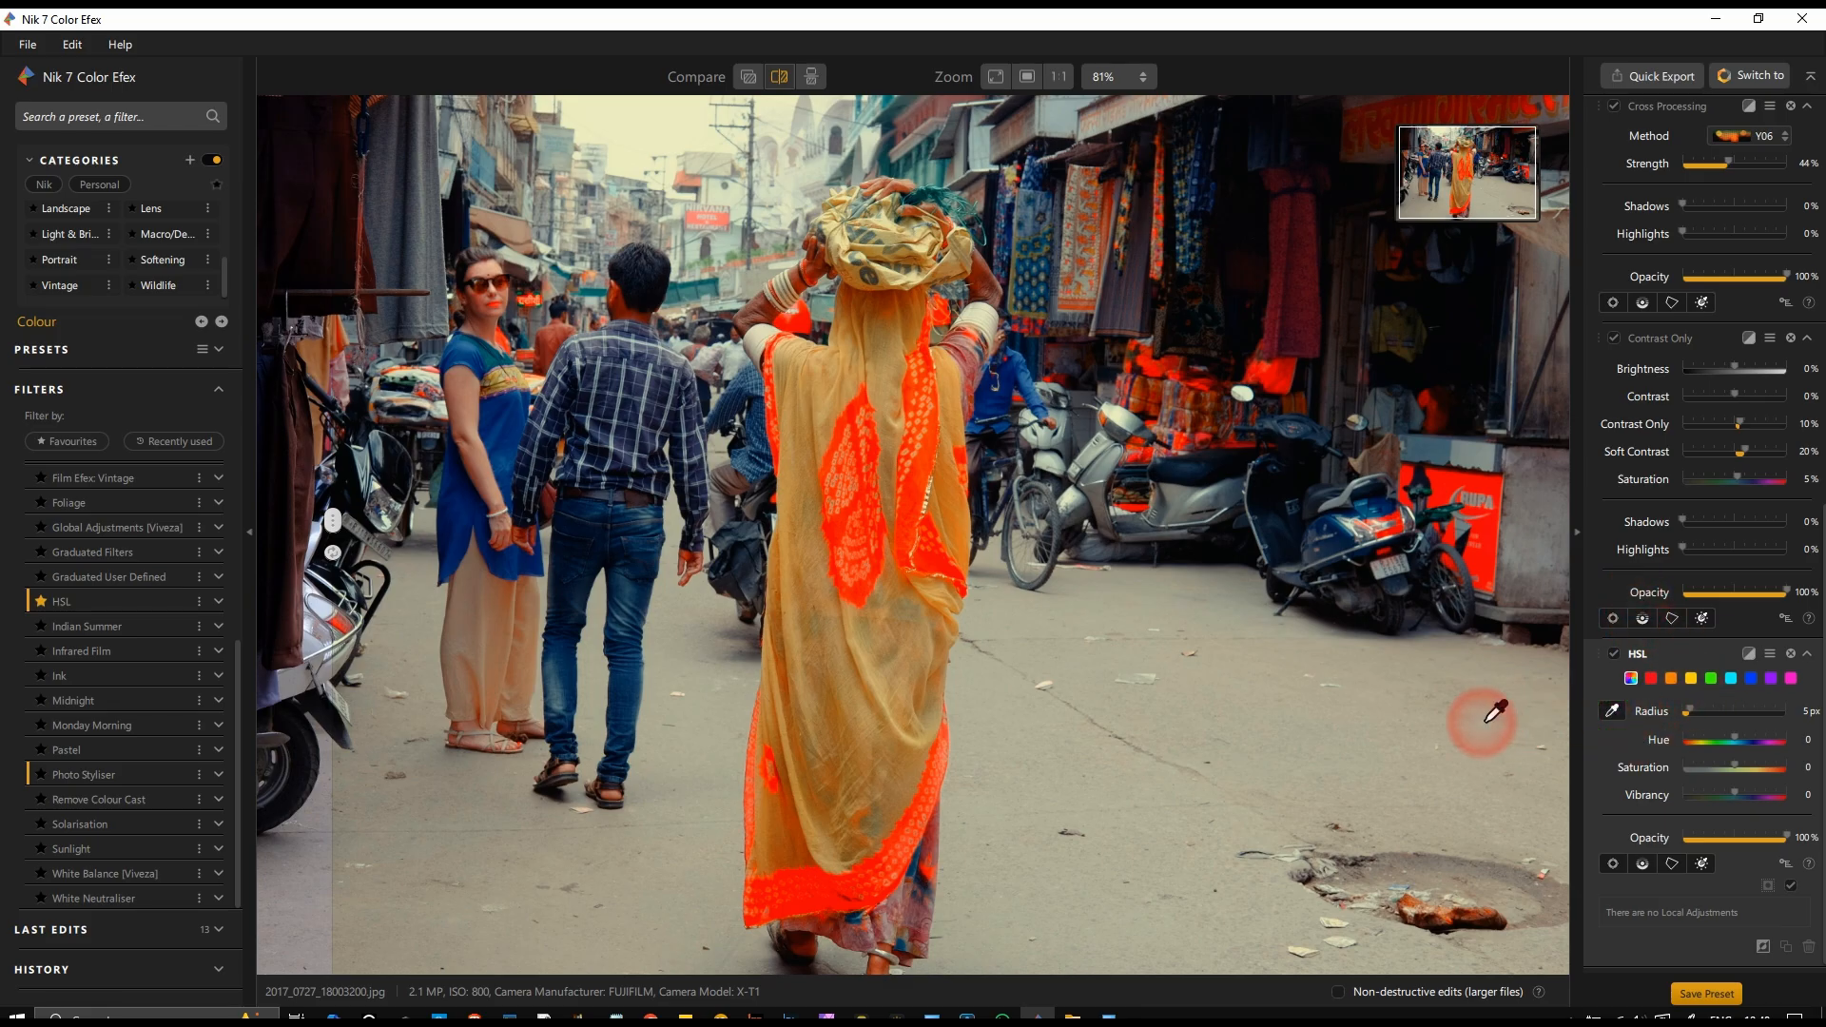
{"action": "left_click", "coordinate": [858, 514]}
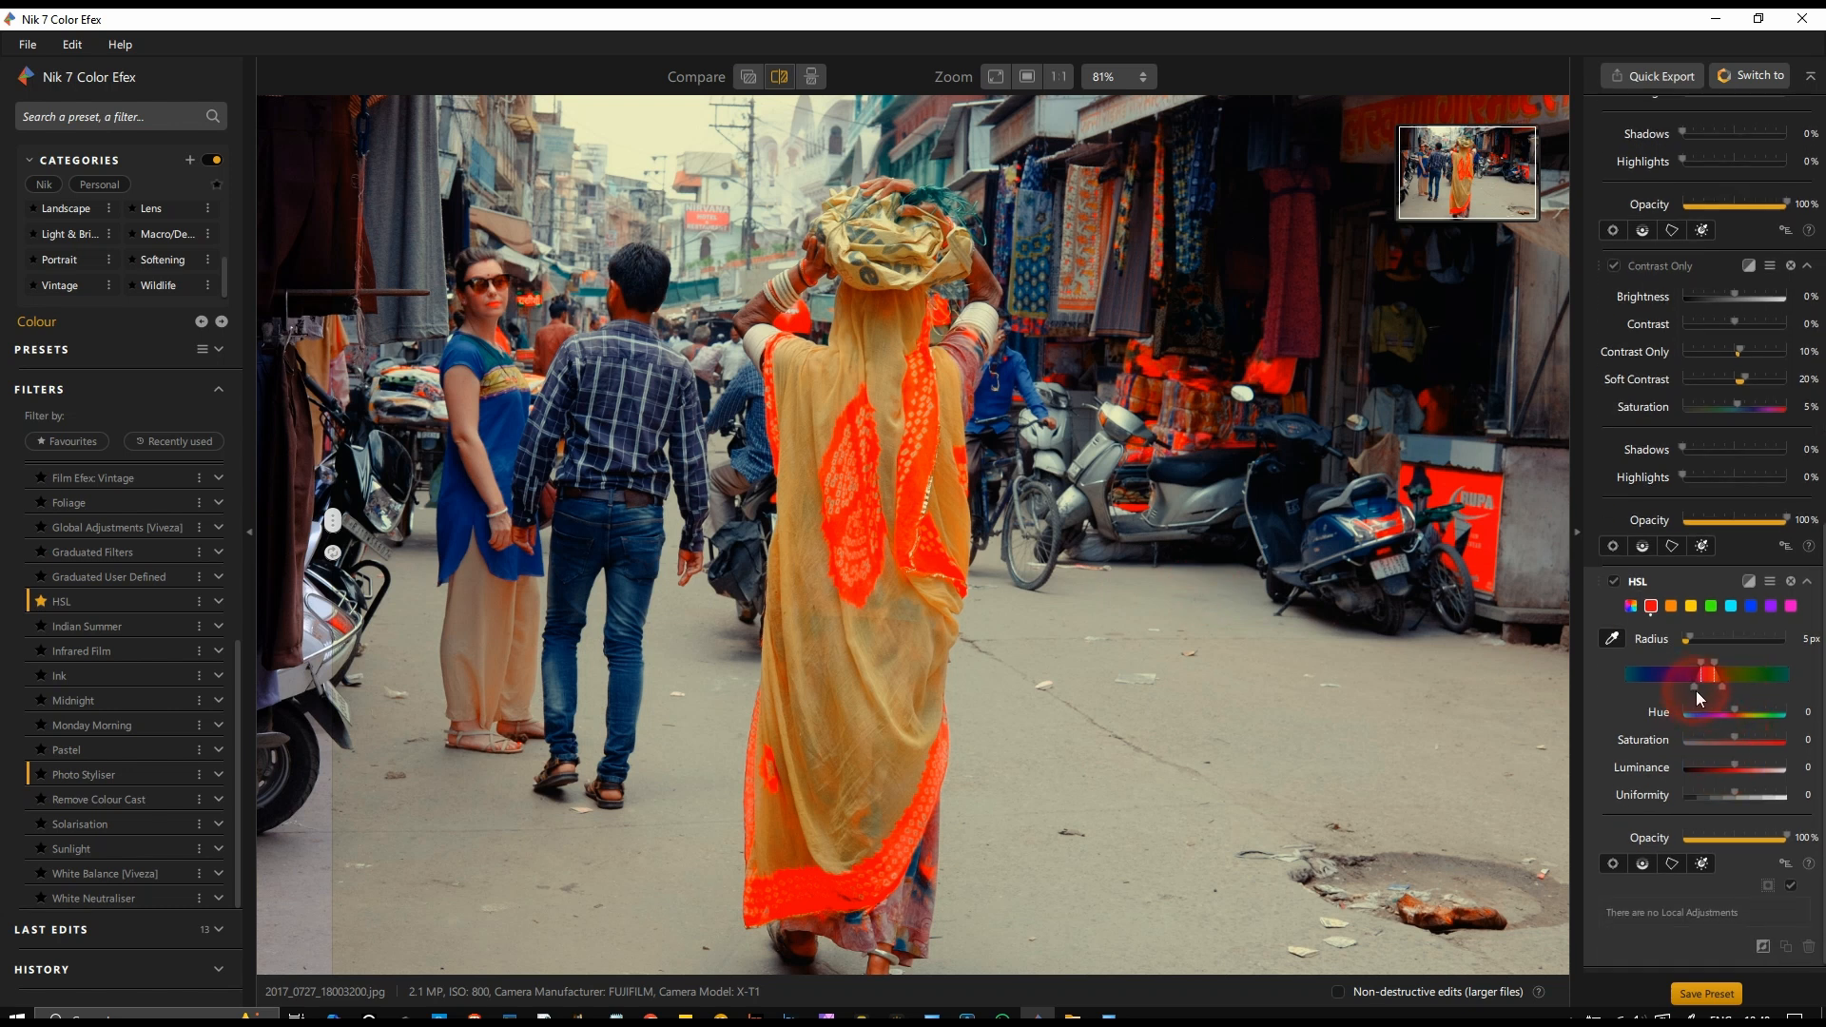
{"action": "left_click_drag", "start_coordinate": [1692, 689], "coordinate": [1742, 688]}
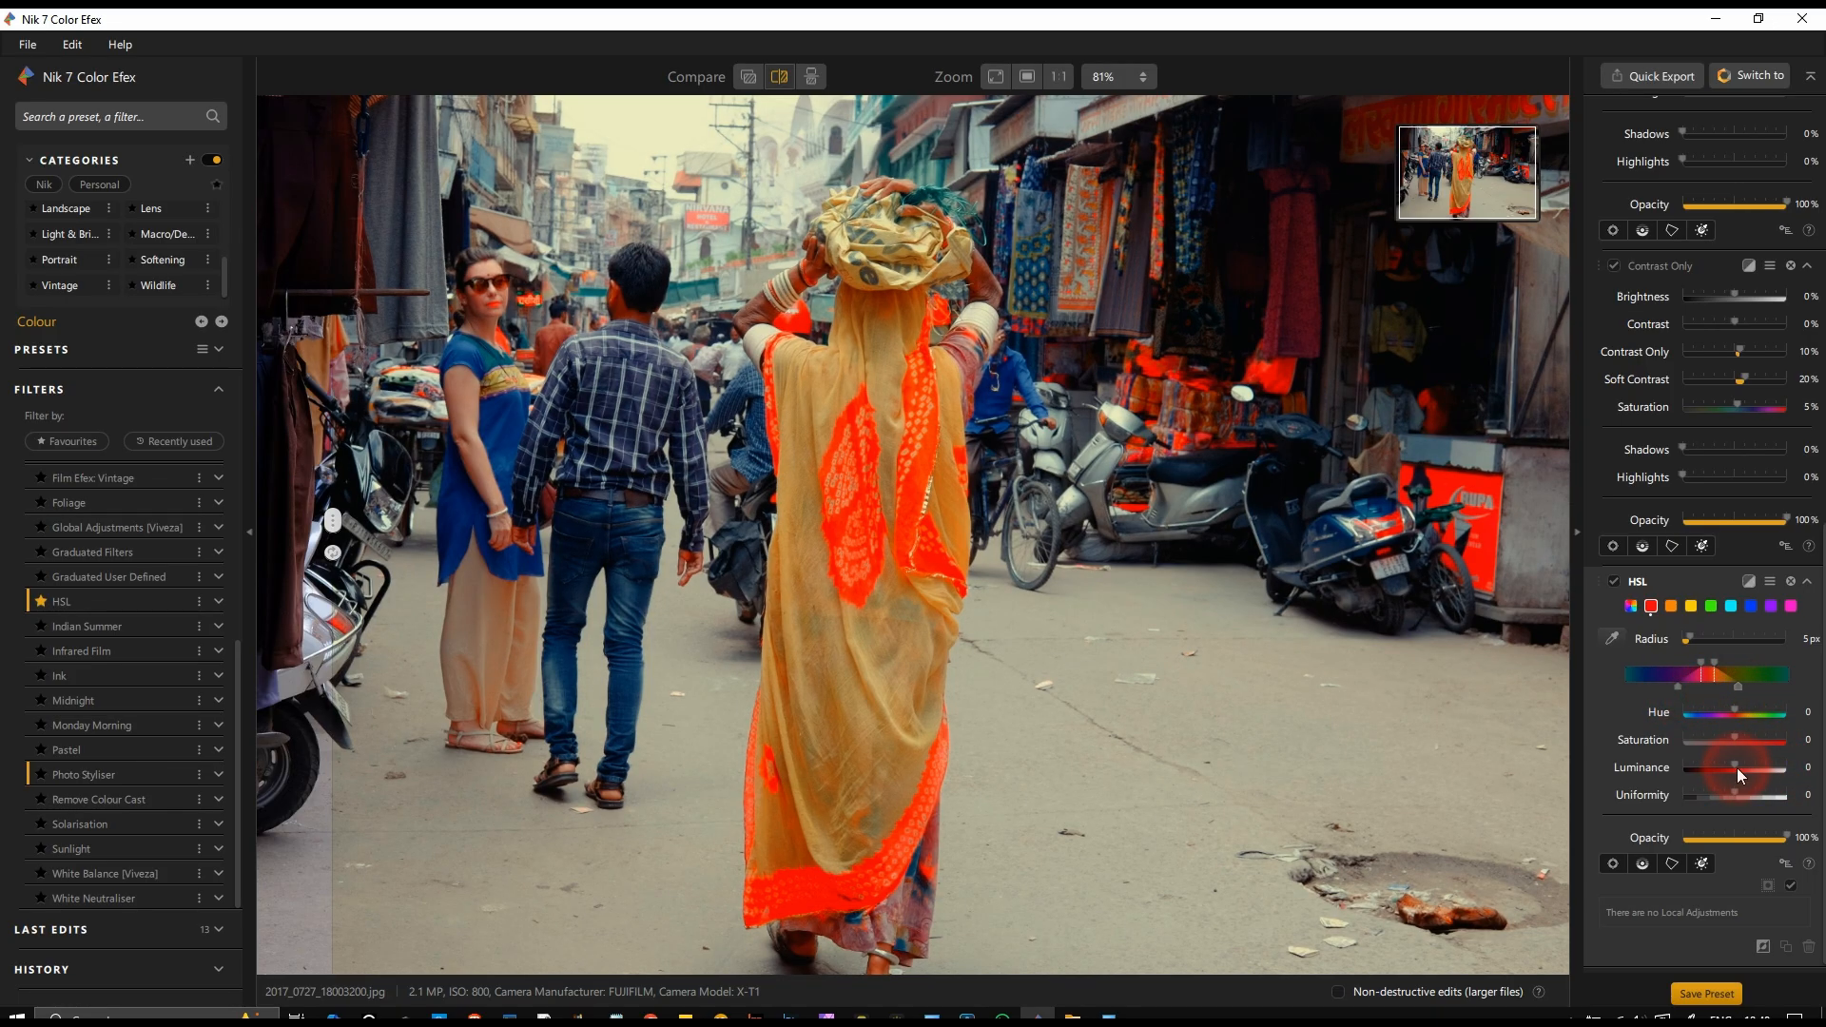
Step: Set the HSL red channel's saturation to -24 and its luminance to -8
{"action": "left_click_drag", "start_coordinate": [1736, 738], "coordinate": [1724, 763]}
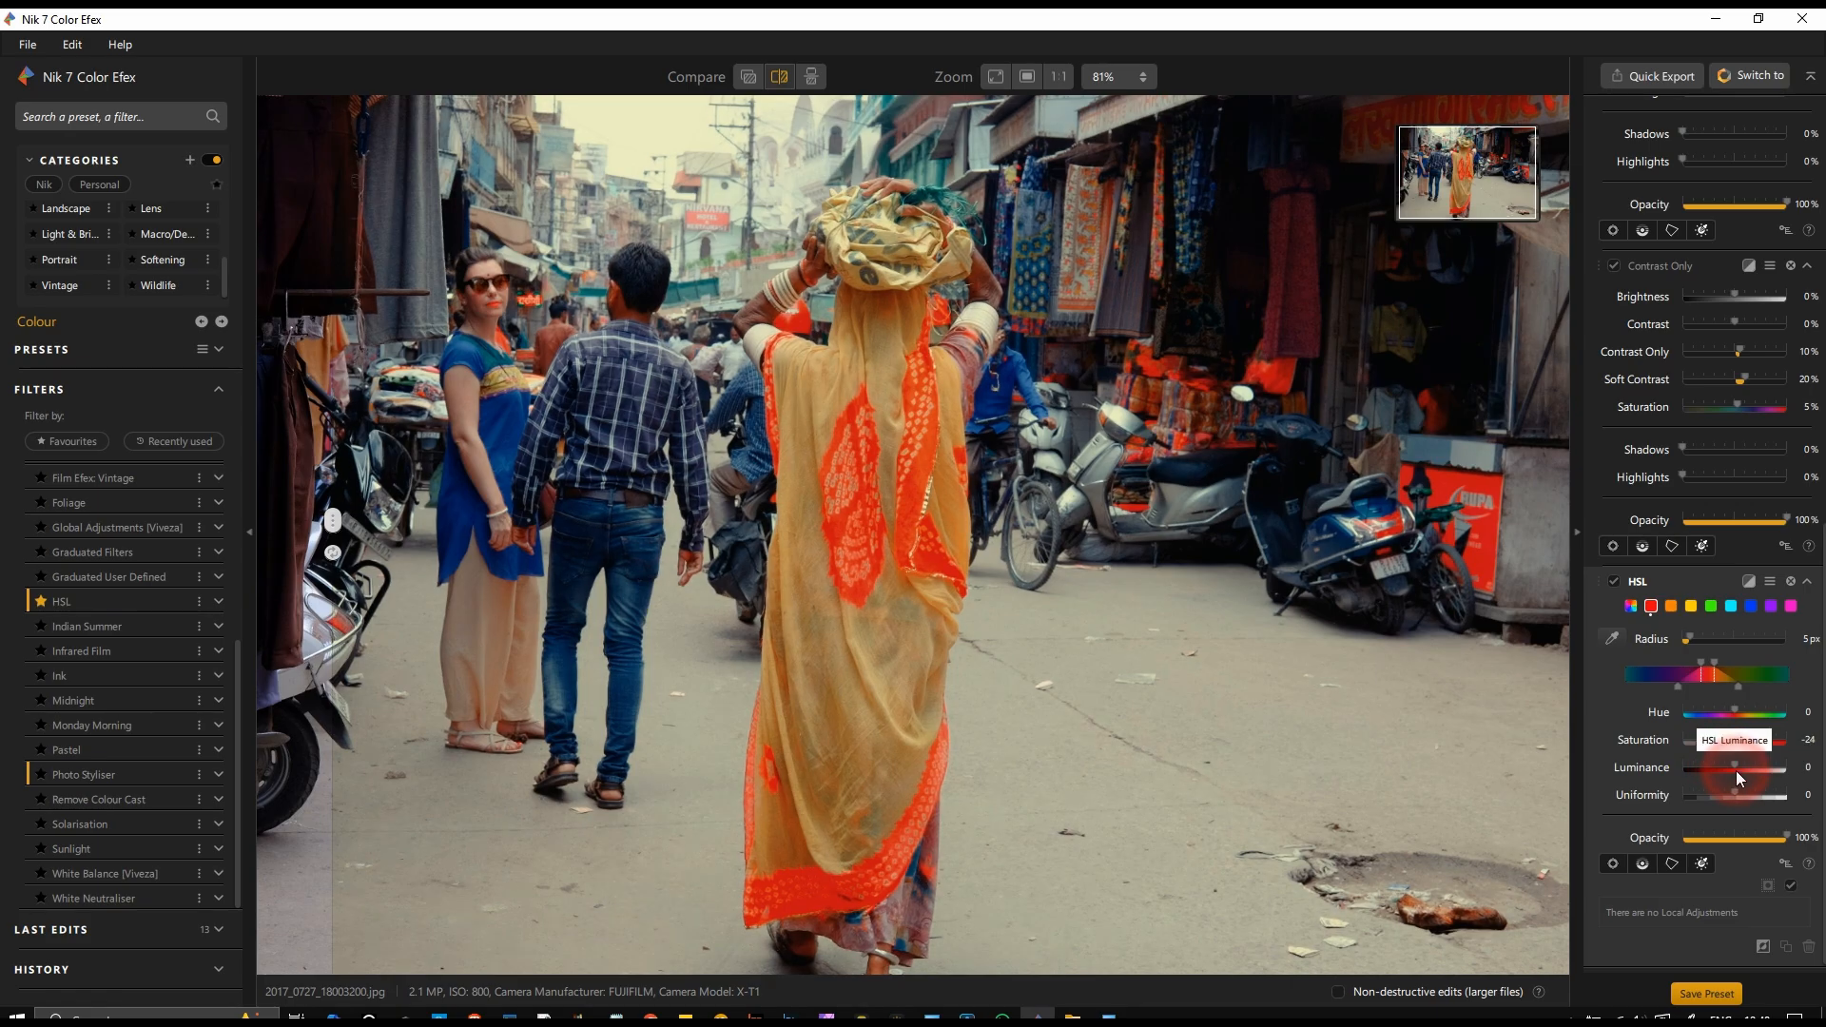
{"action": "left_click_drag", "start_coordinate": [1737, 768], "coordinate": [1726, 775]}
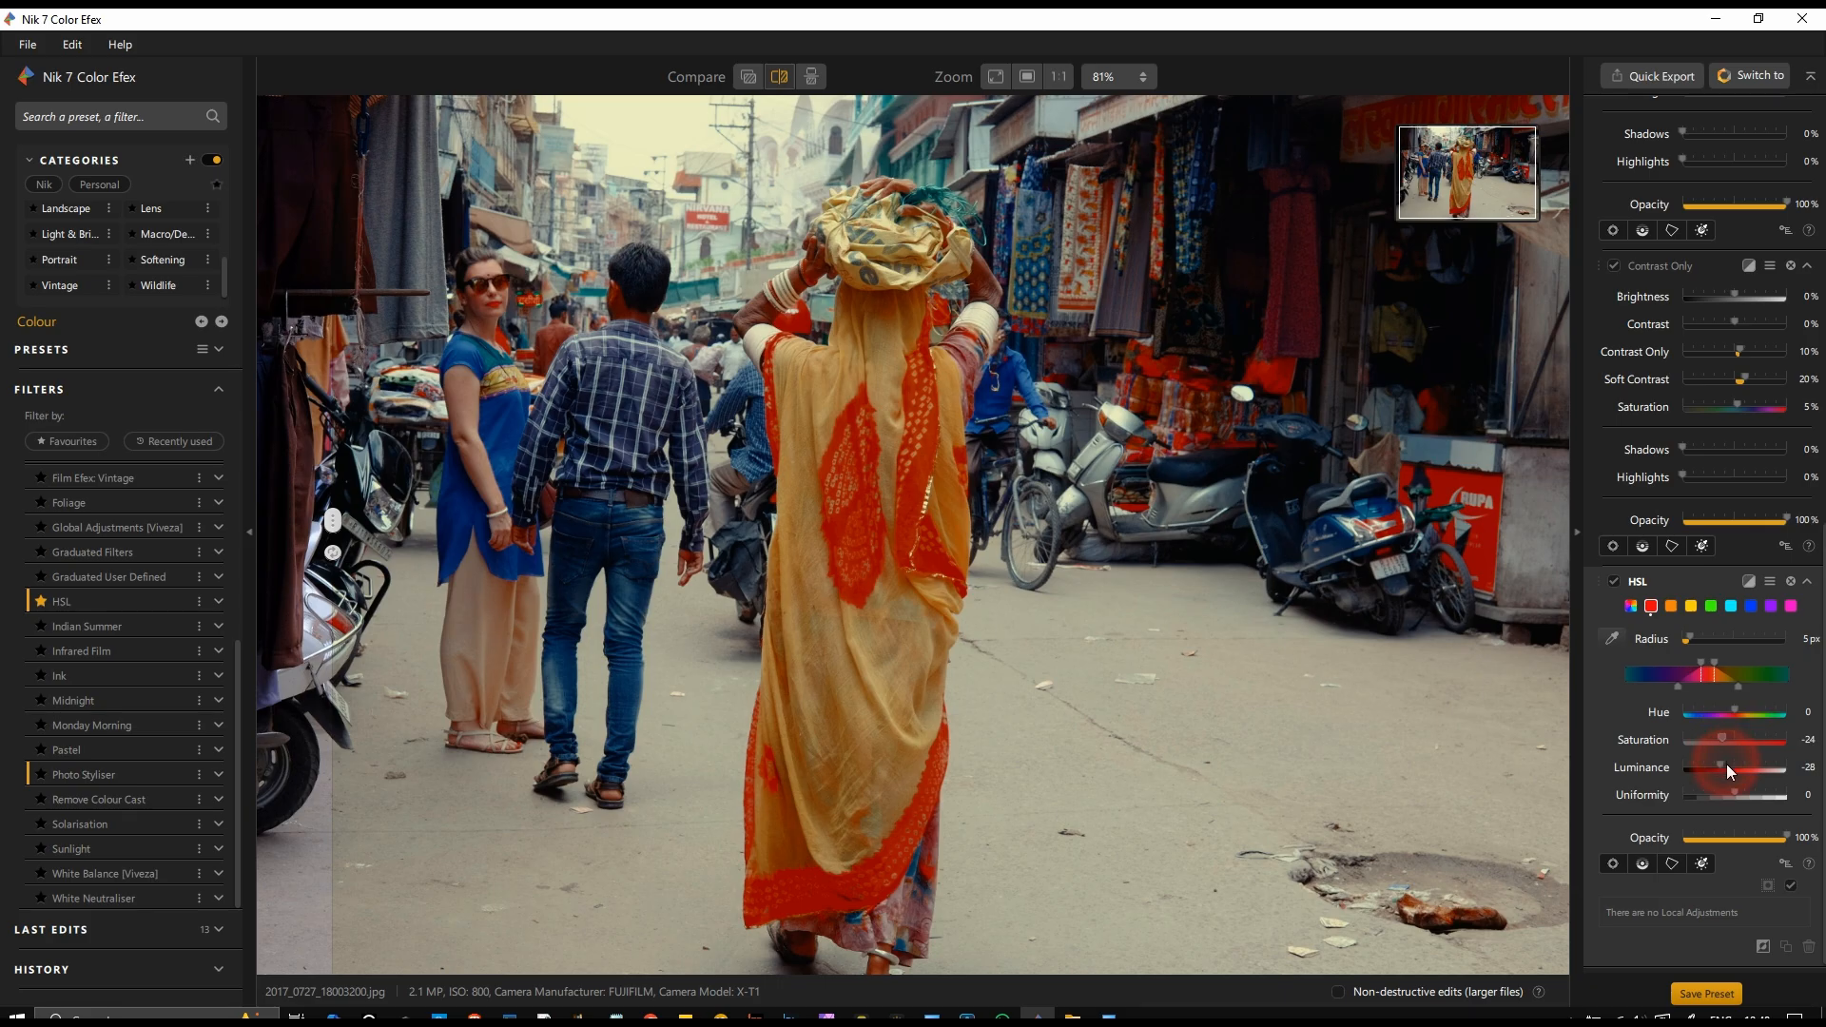
{"action": "left_click_drag", "start_coordinate": [1721, 767], "coordinate": [1731, 770]}
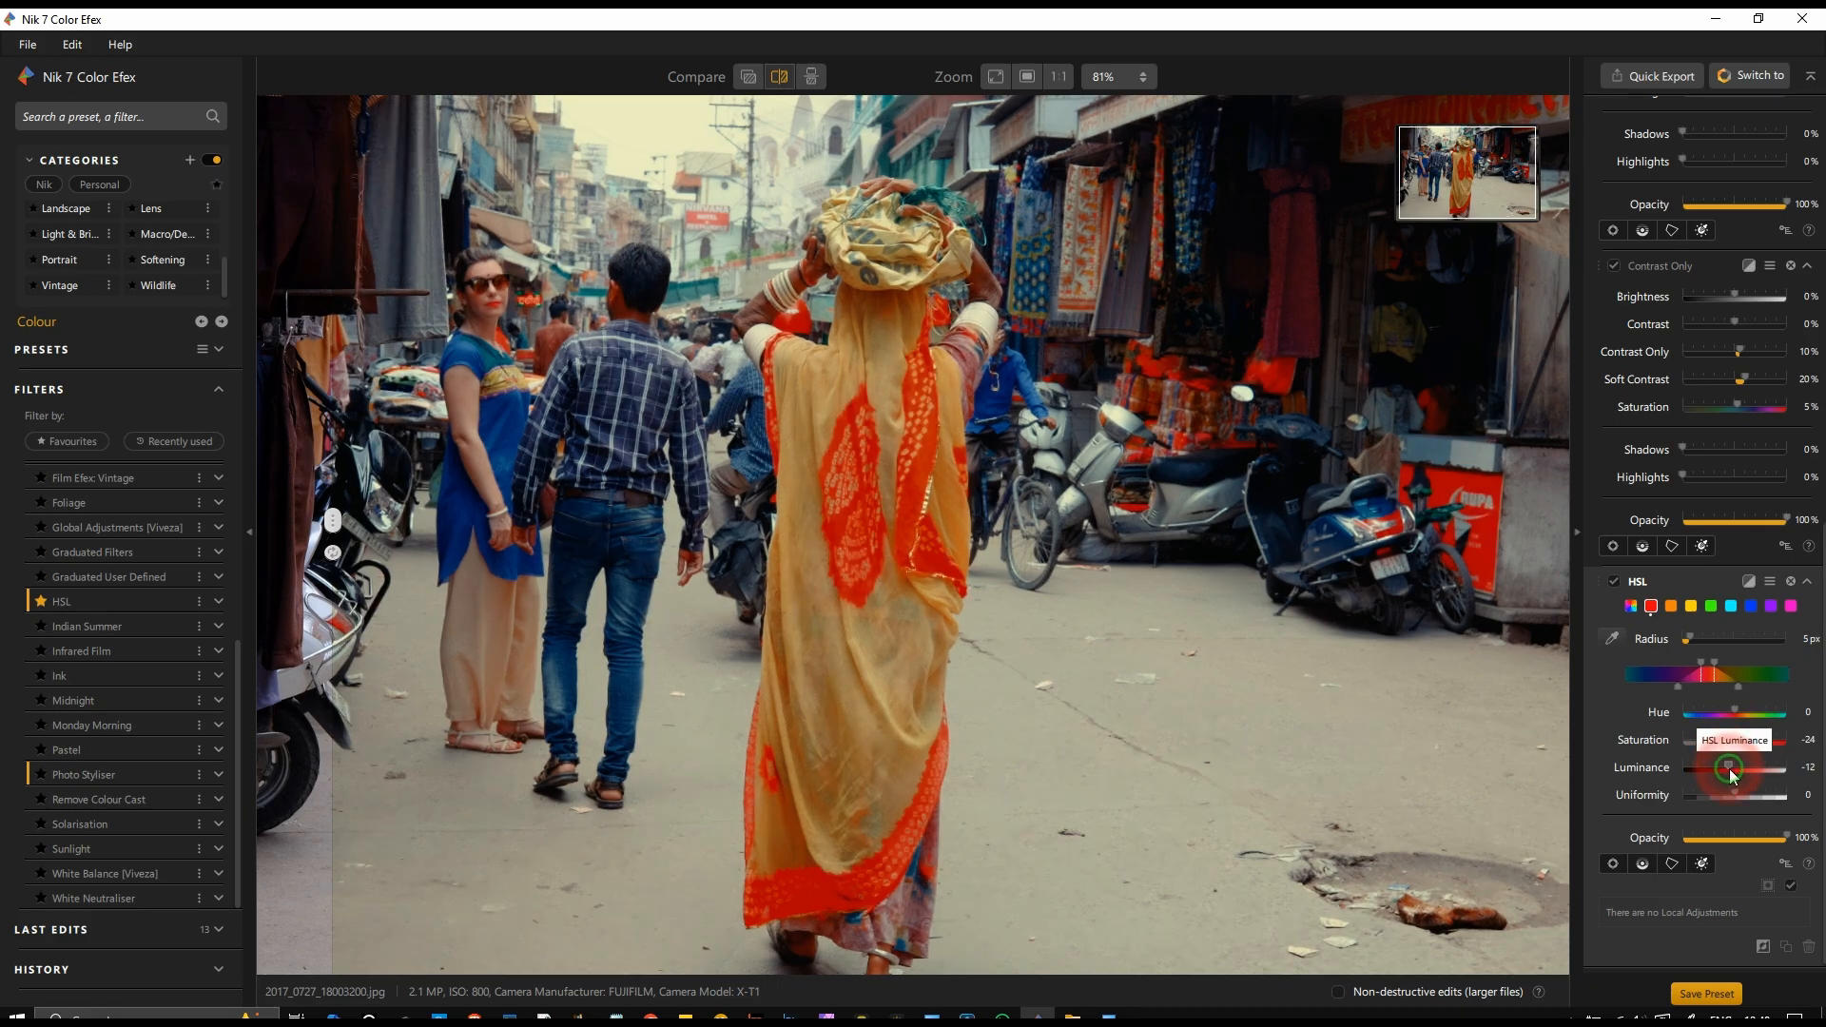
Step: Place the split divider across the sari and compare its original and edited reds up close
{"action": "left_click", "coordinate": [780, 78]}
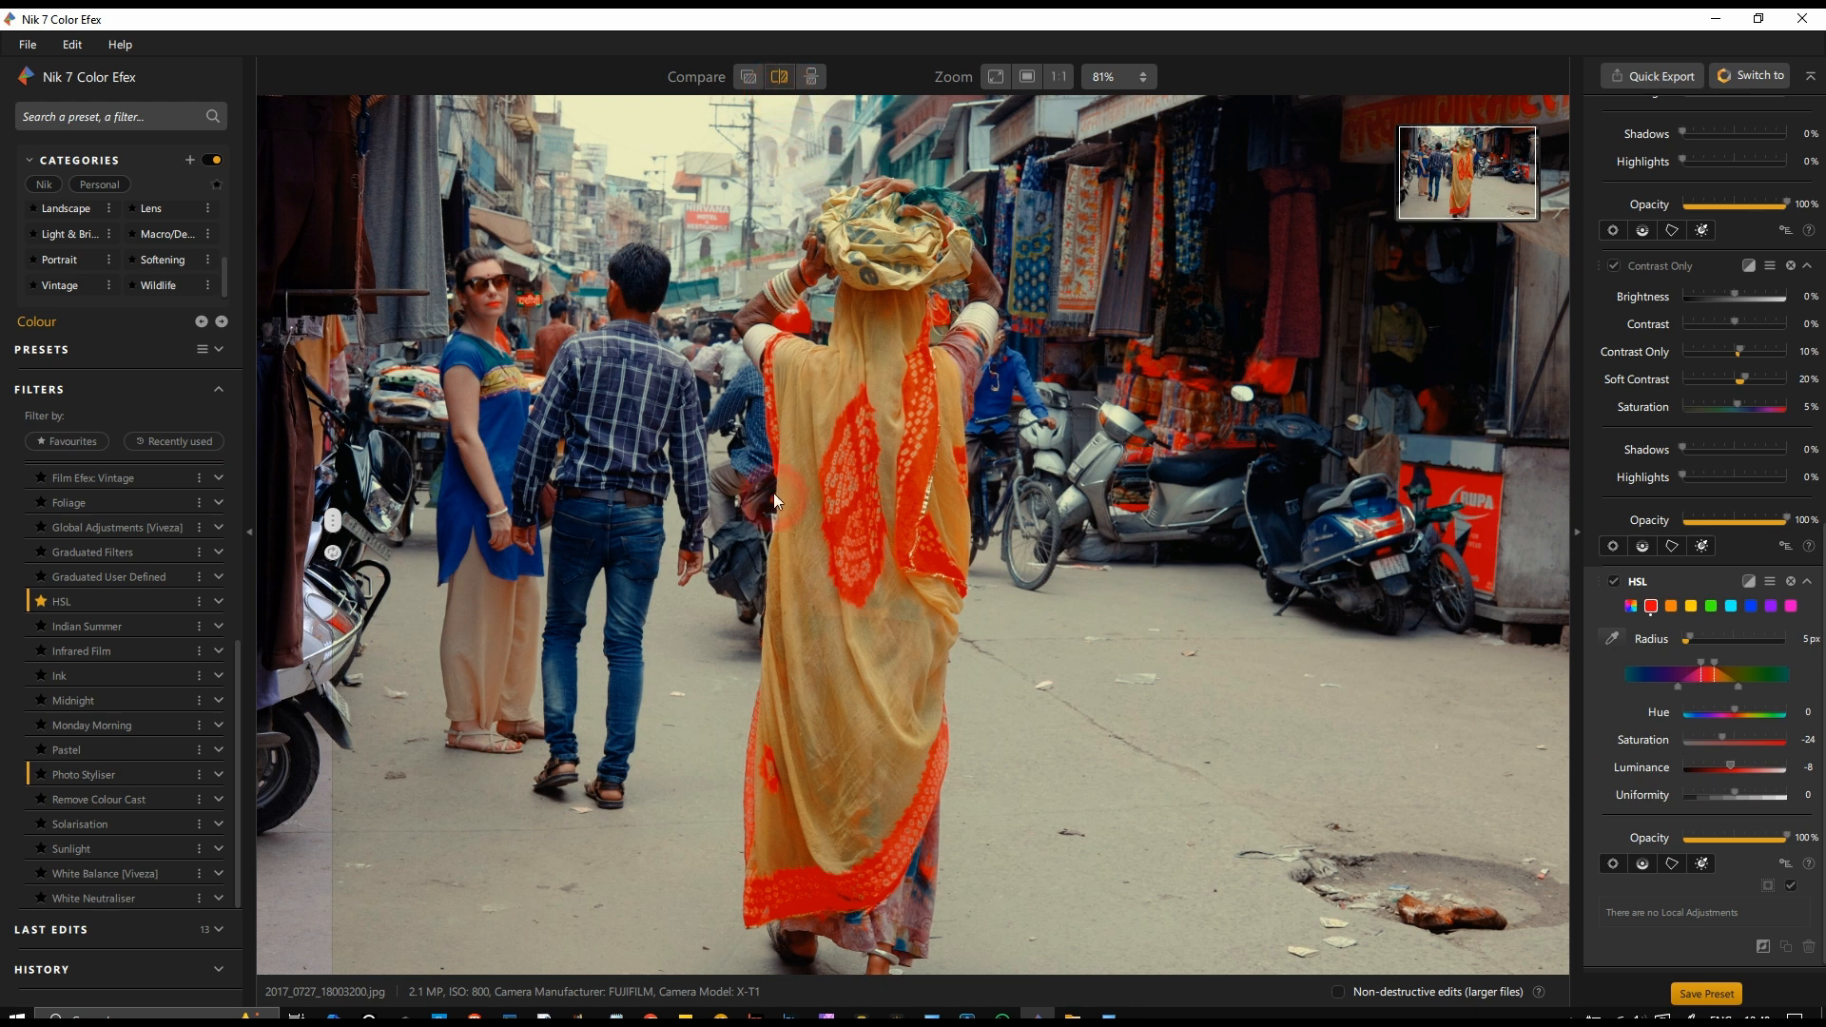
{"action": "left_click_drag", "start_coordinate": [332, 520], "coordinate": [865, 639]}
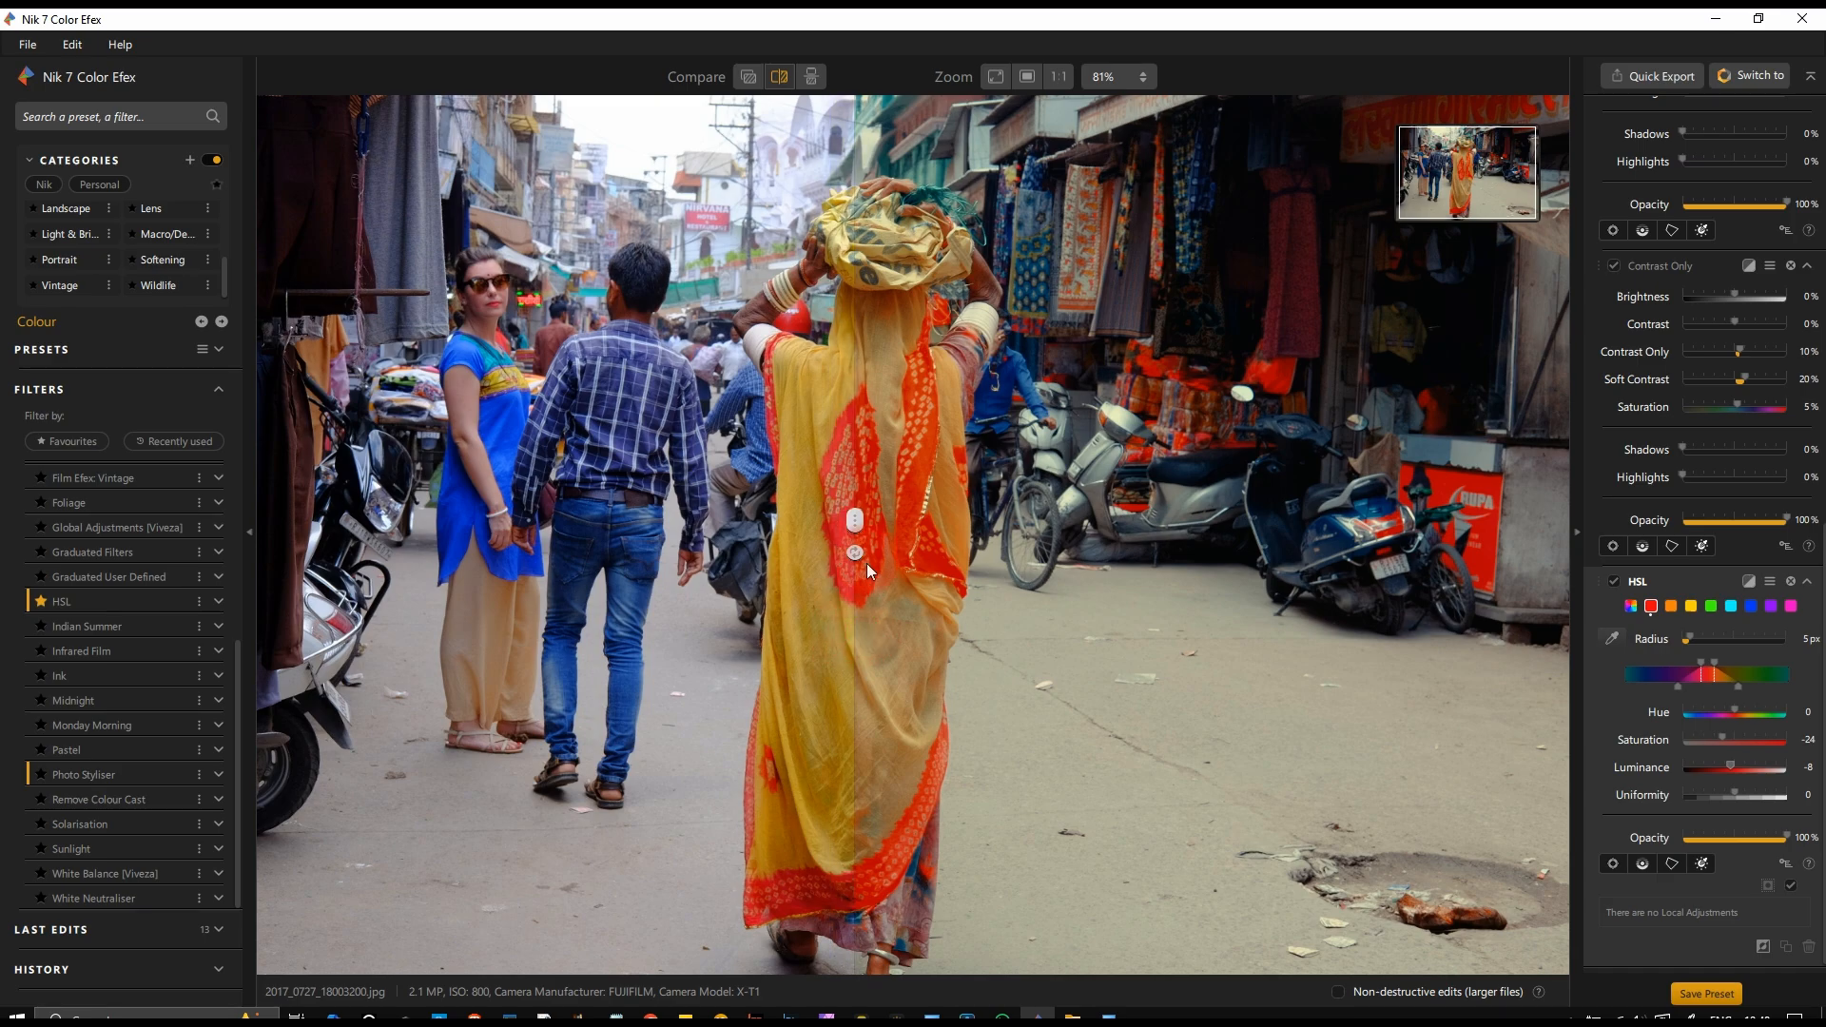
{"action": "scroll", "coordinate": [871, 510], "scroll_direction": "up", "scroll_amount": 2}
{"action": "scroll", "coordinate": [871, 510], "scroll_direction": "up", "scroll_amount": 2}
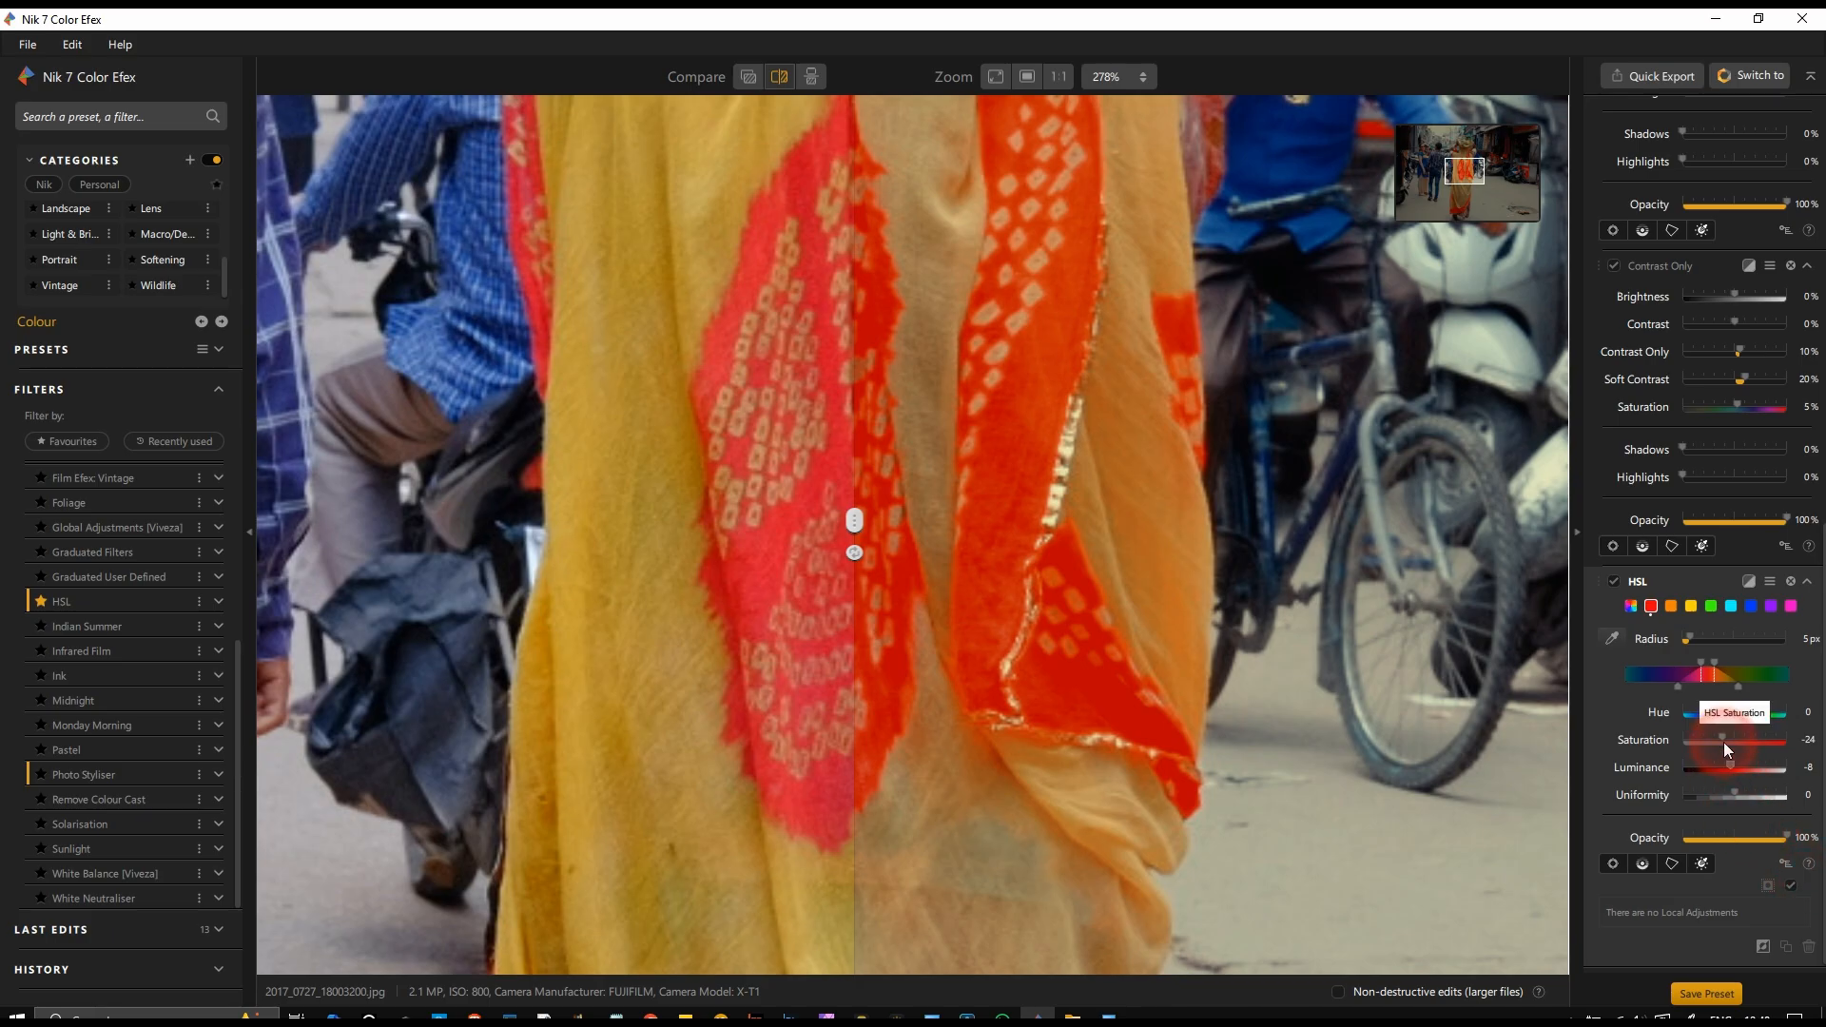
Step: Set the HSL red channel's saturation to -53, luminance to 4 and uniformity to -2
{"action": "left_click_drag", "start_coordinate": [1727, 749], "coordinate": [1726, 760]}
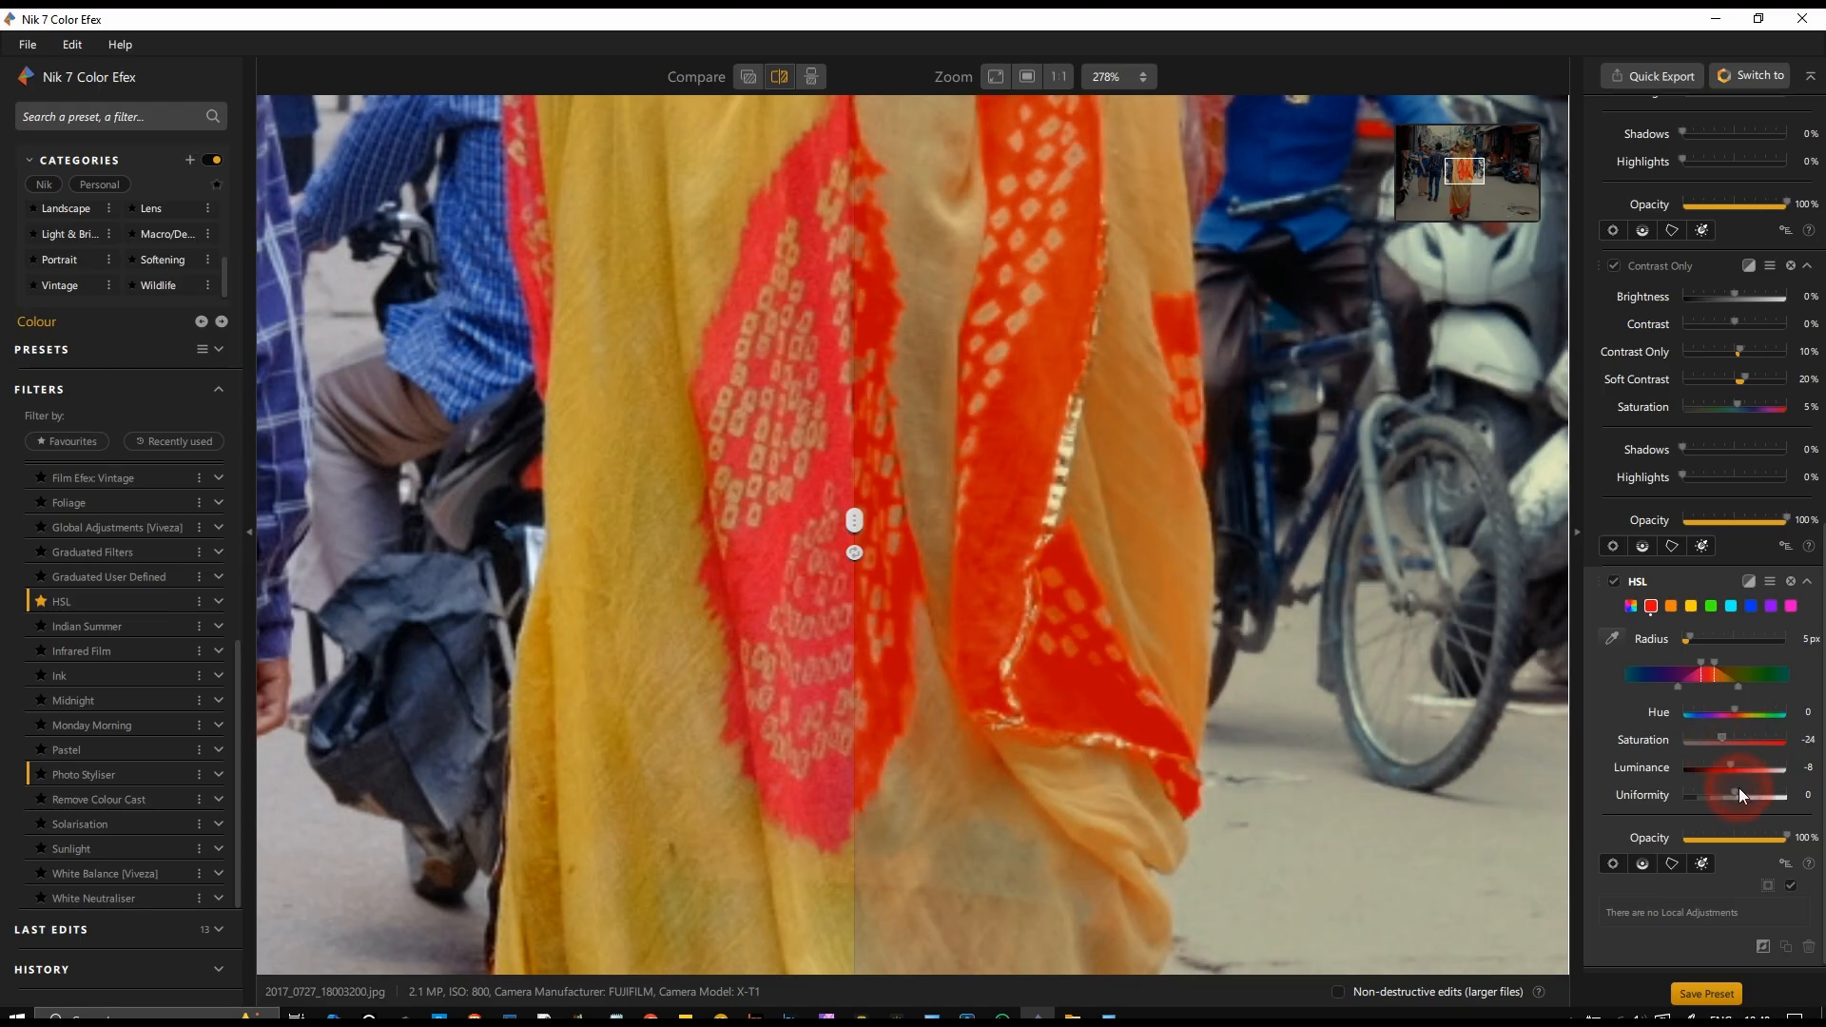
{"action": "left_click_drag", "start_coordinate": [1729, 763], "coordinate": [1728, 770]}
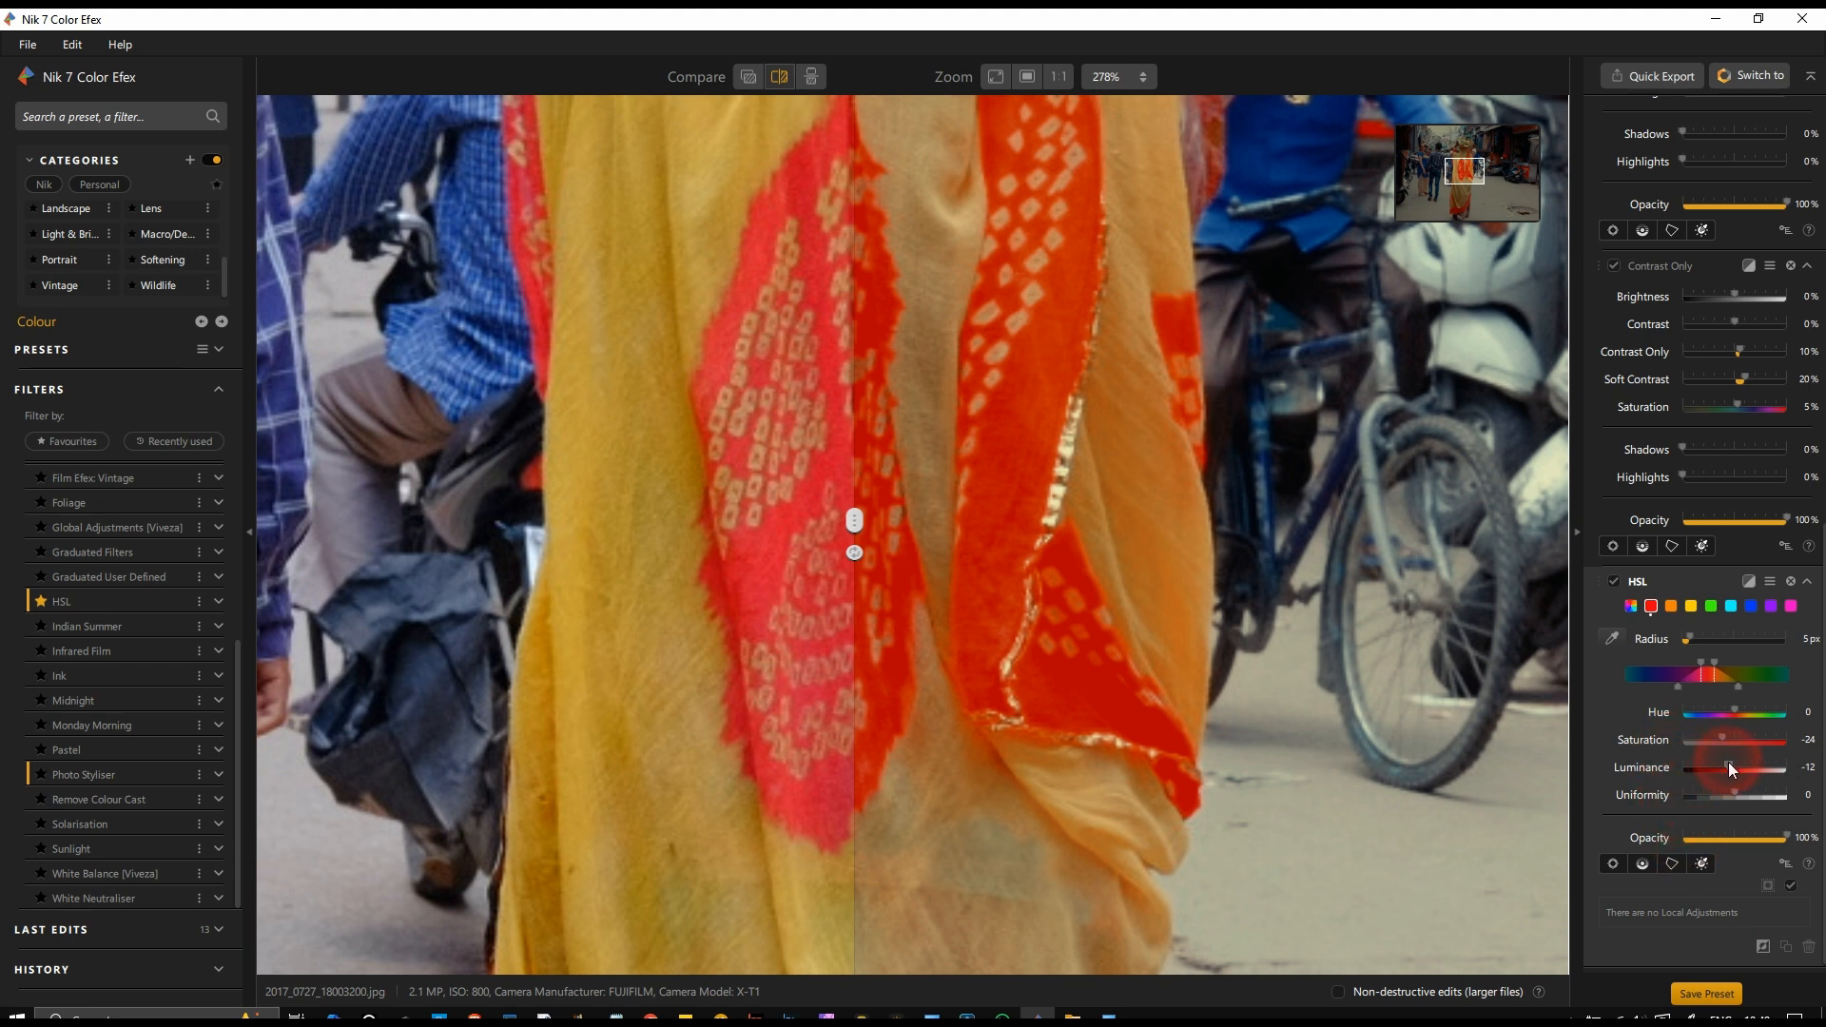
{"action": "left_click_drag", "start_coordinate": [1728, 763], "coordinate": [1726, 765]}
{"action": "mouse_move", "coordinate": [1736, 790]}
{"action": "left_mouse_down"}
{"action": "mouse_move", "coordinate": [1717, 804]}
{"action": "mouse_move", "coordinate": [1758, 808]}
{"action": "left_mouse_up"}
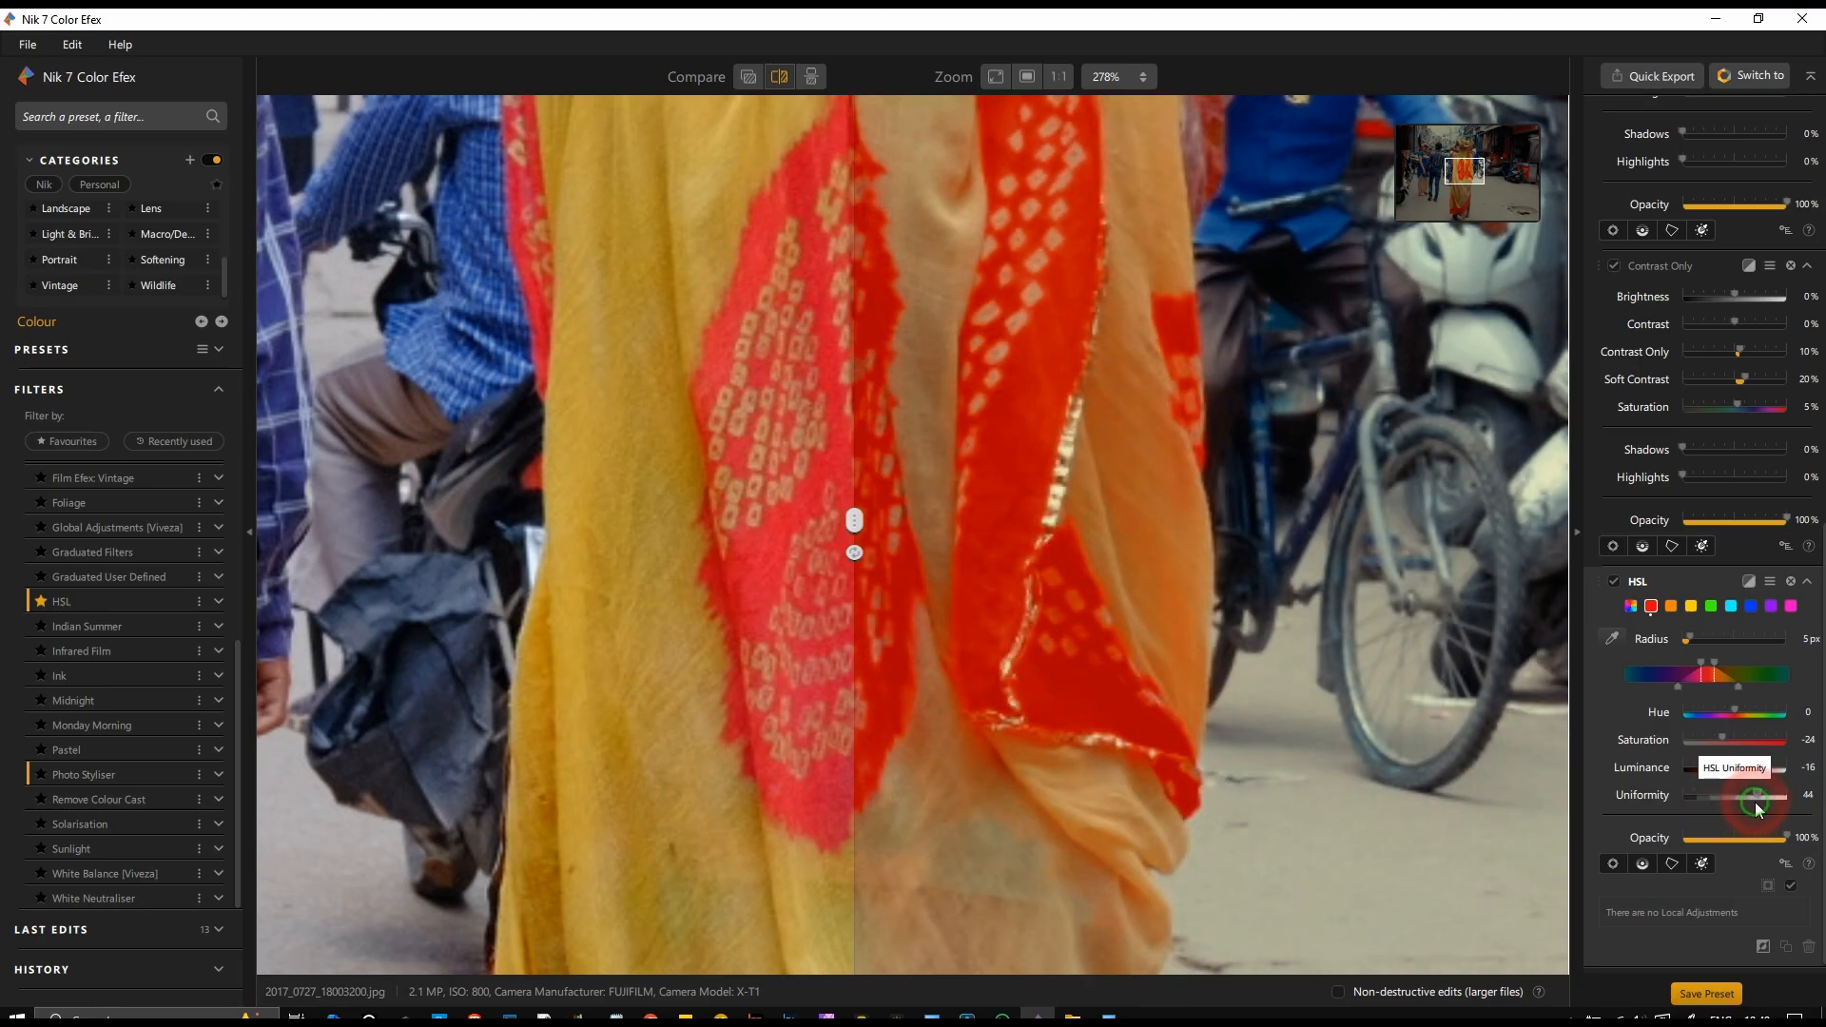
{"action": "left_click_drag", "start_coordinate": [1722, 739], "coordinate": [1736, 771]}
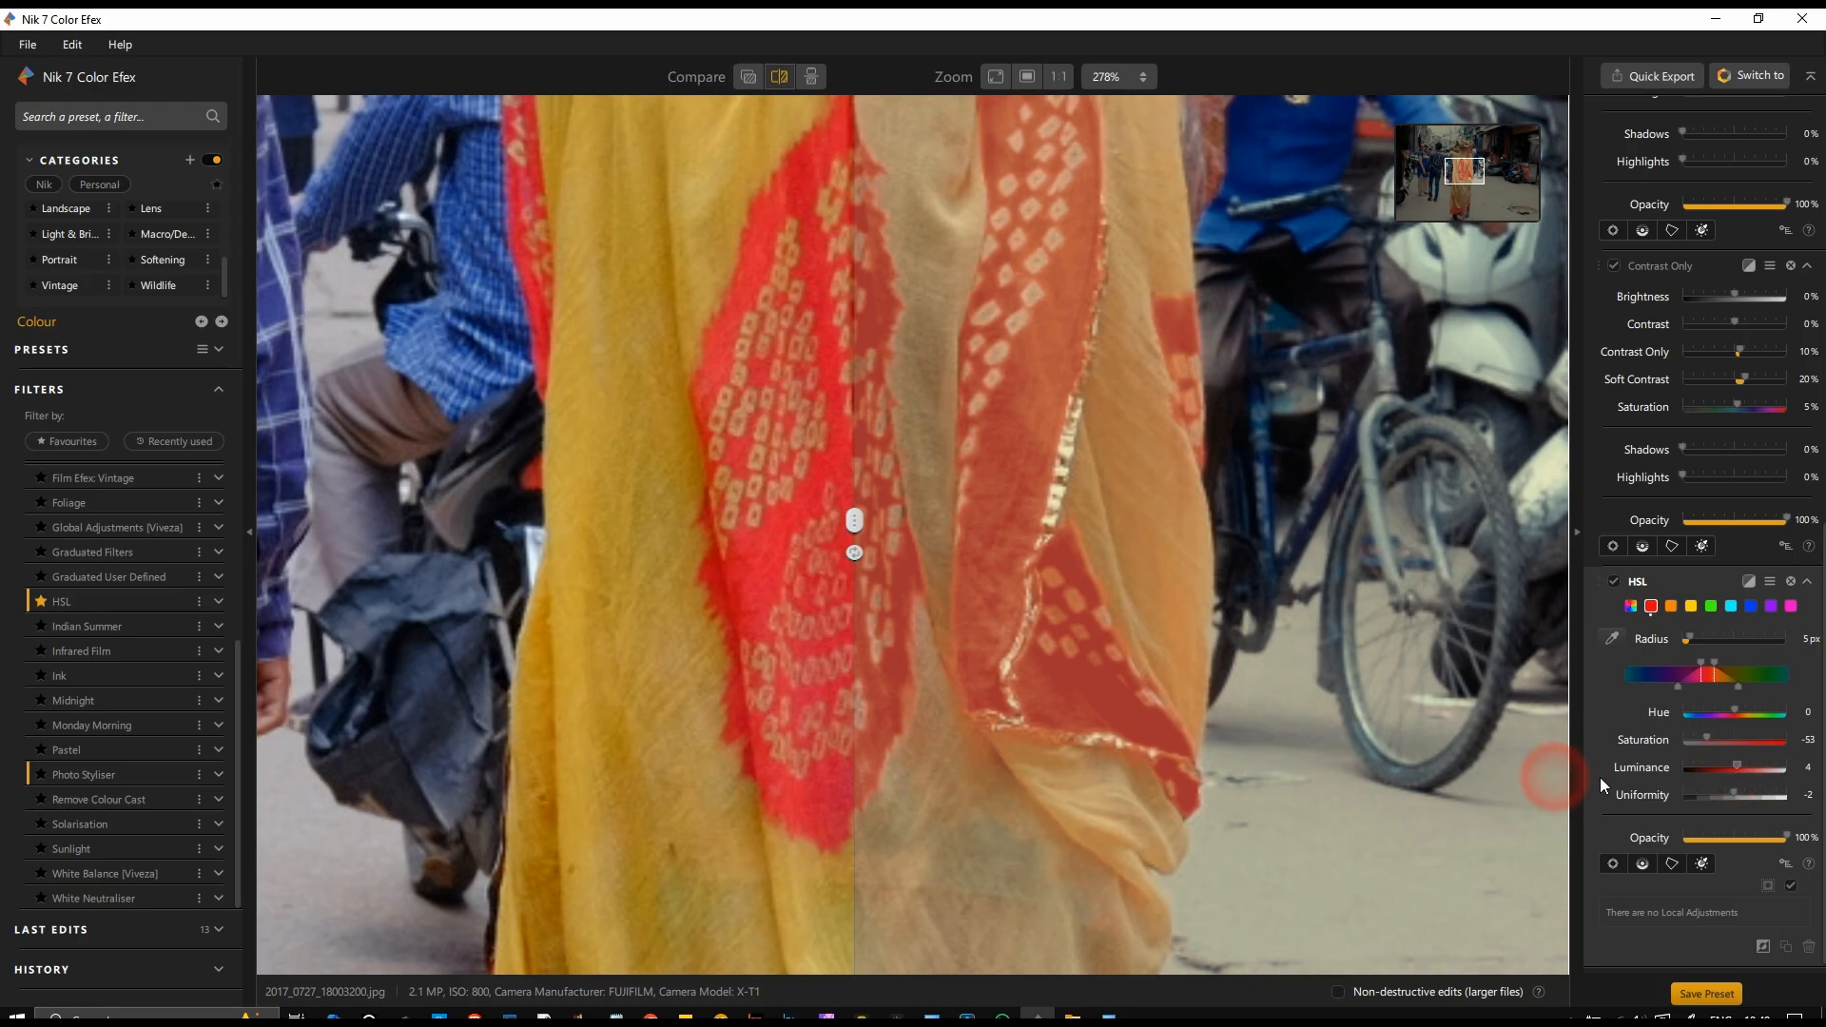
Step: Compare the original and edited versions across the whole street photo by sweeping the split divider over it
{"action": "scroll", "coordinate": [1061, 676], "scroll_direction": "down", "scroll_amount": 5}
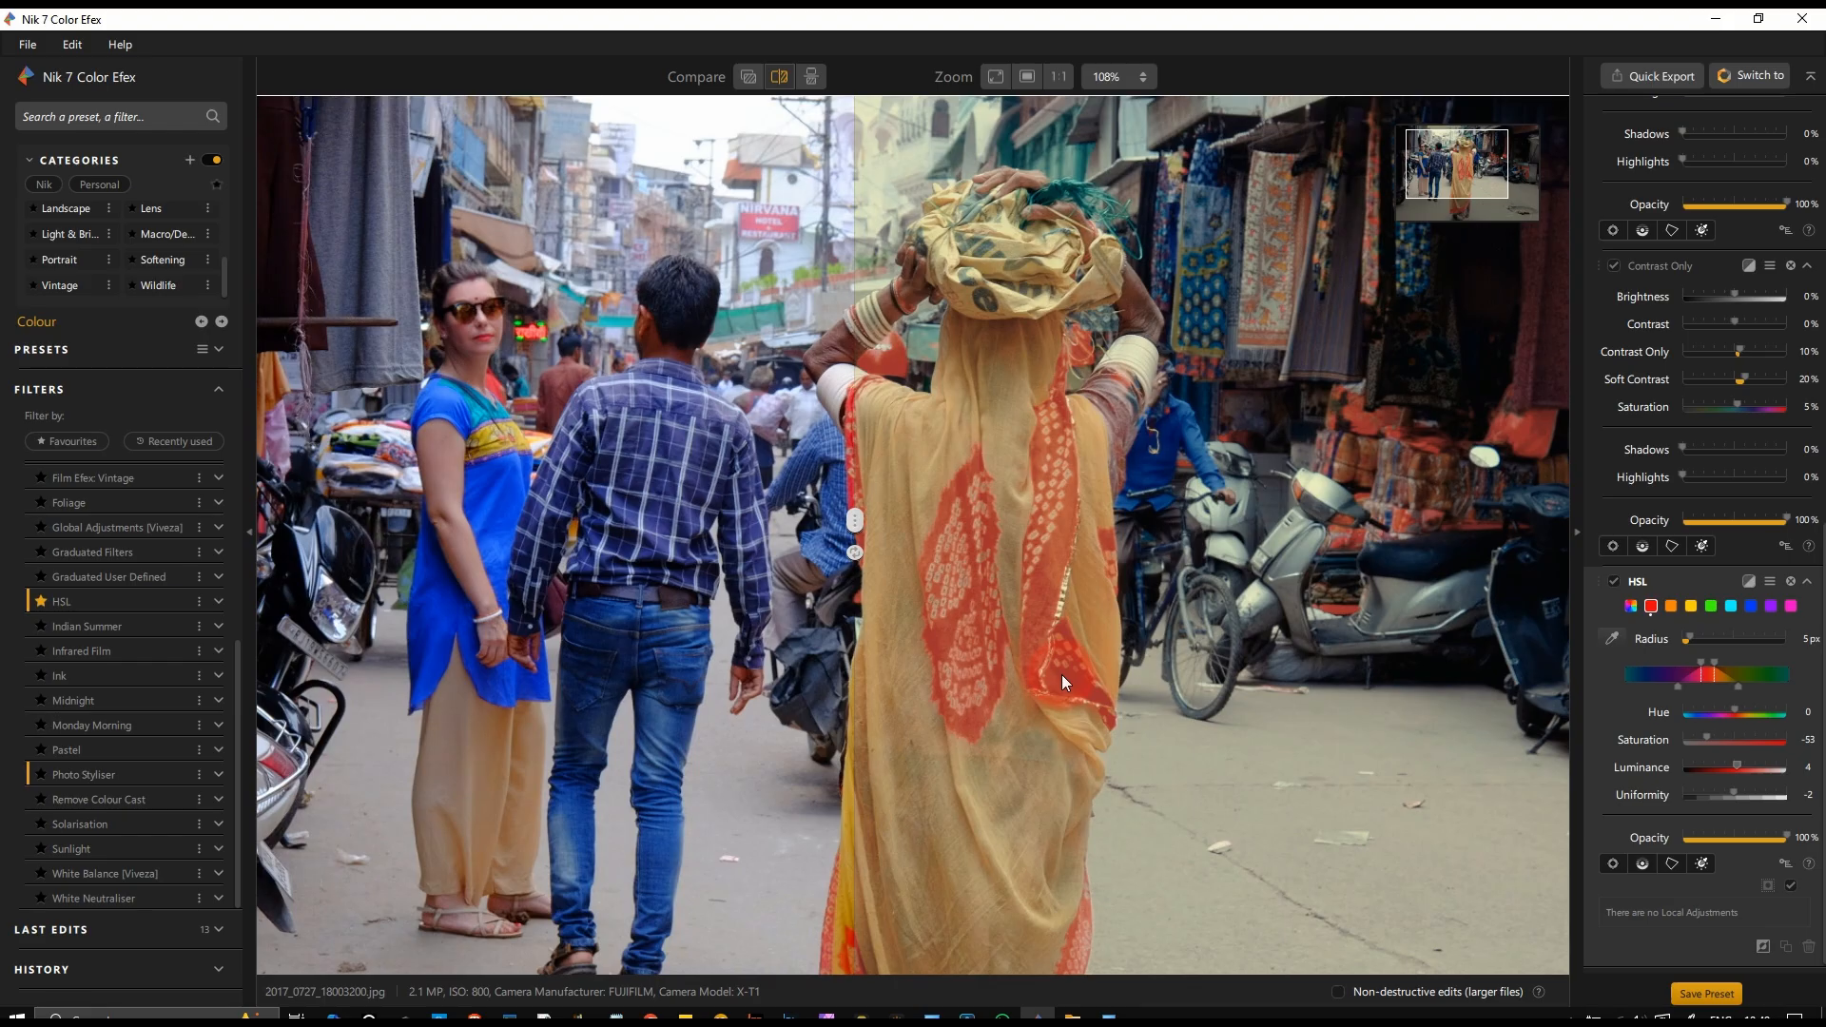
{"action": "scroll", "coordinate": [1061, 675], "scroll_direction": "down", "scroll_amount": 2}
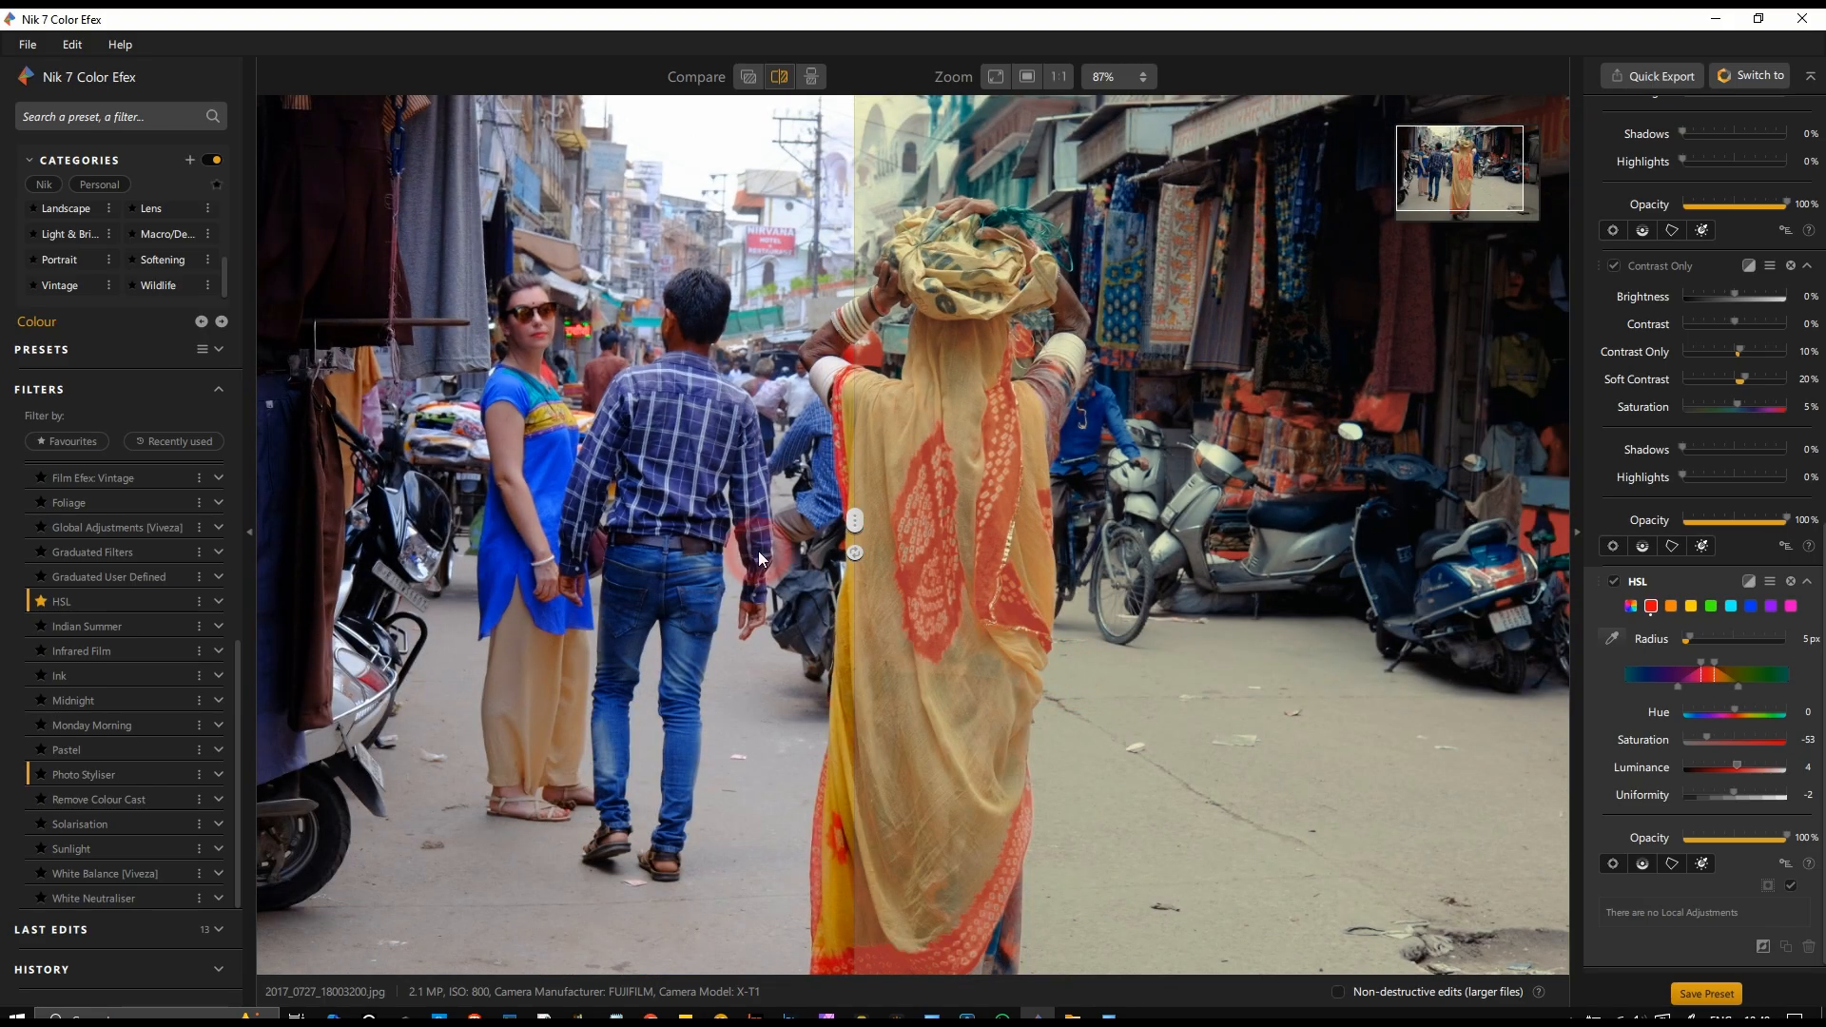
{"action": "left_click", "coordinate": [855, 525]}
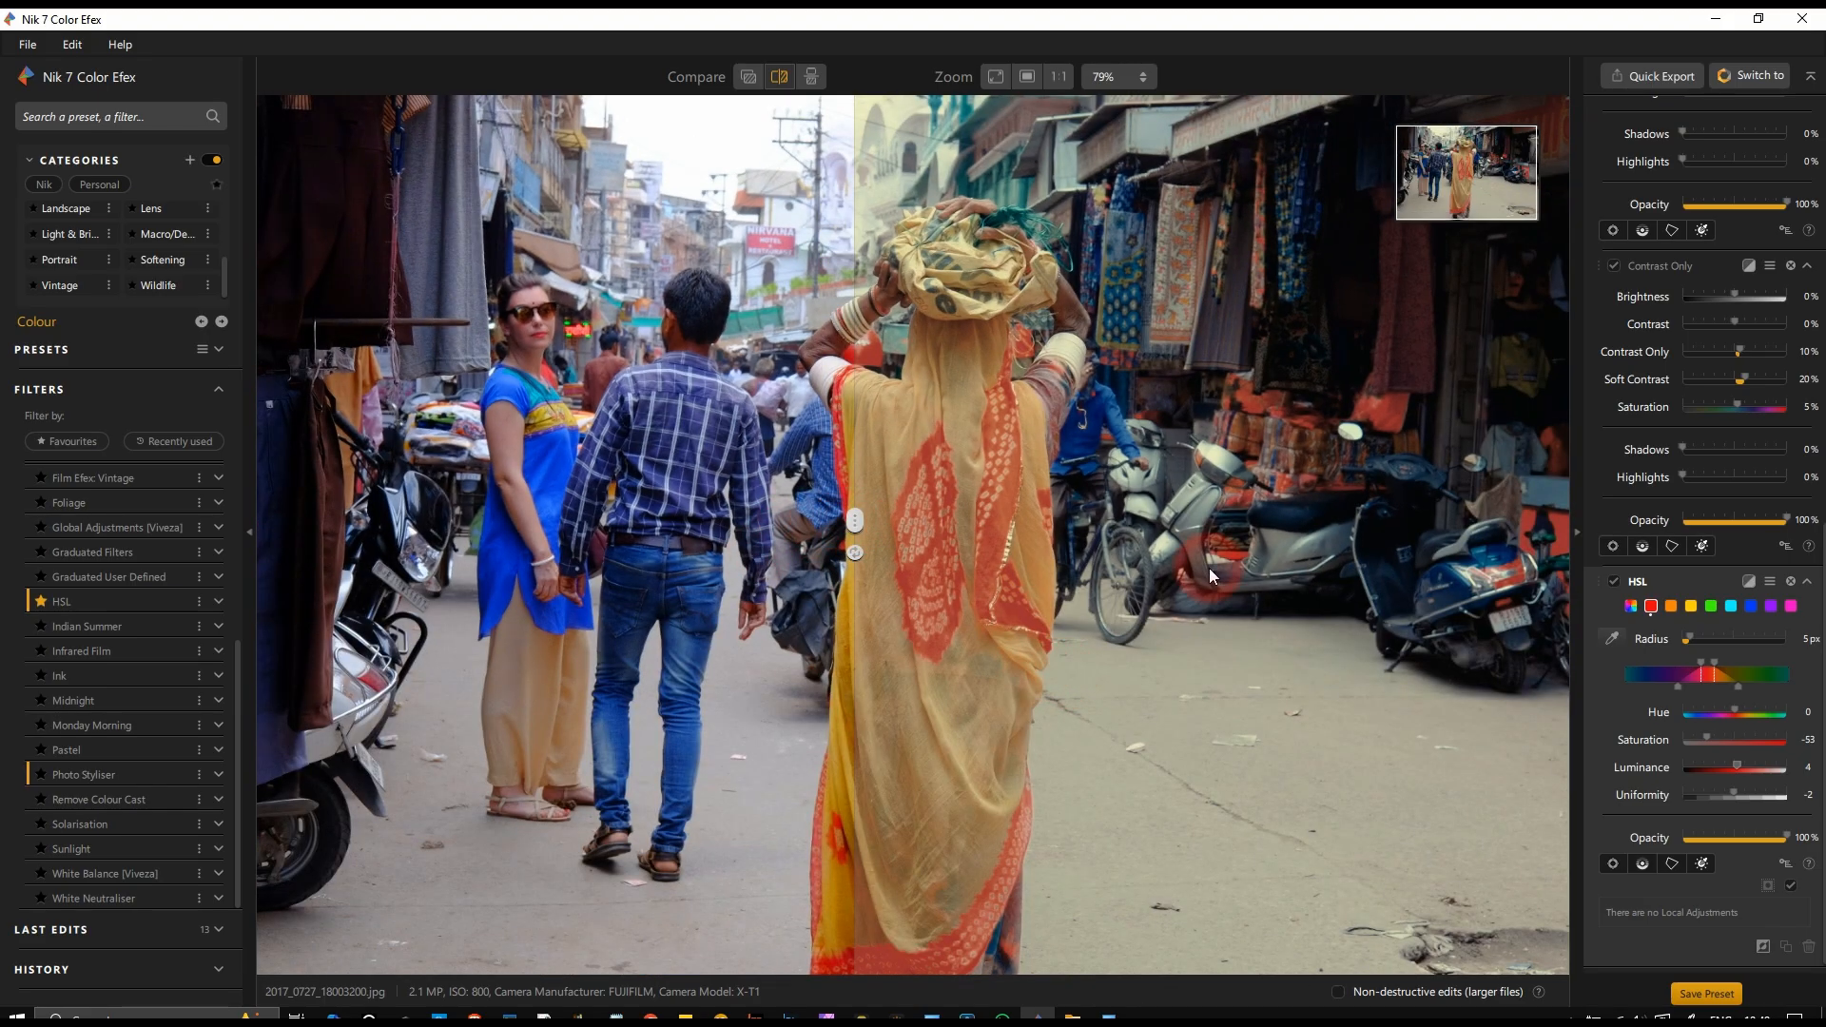
{"action": "scroll", "coordinate": [1208, 567], "scroll_direction": "down", "scroll_amount": 2}
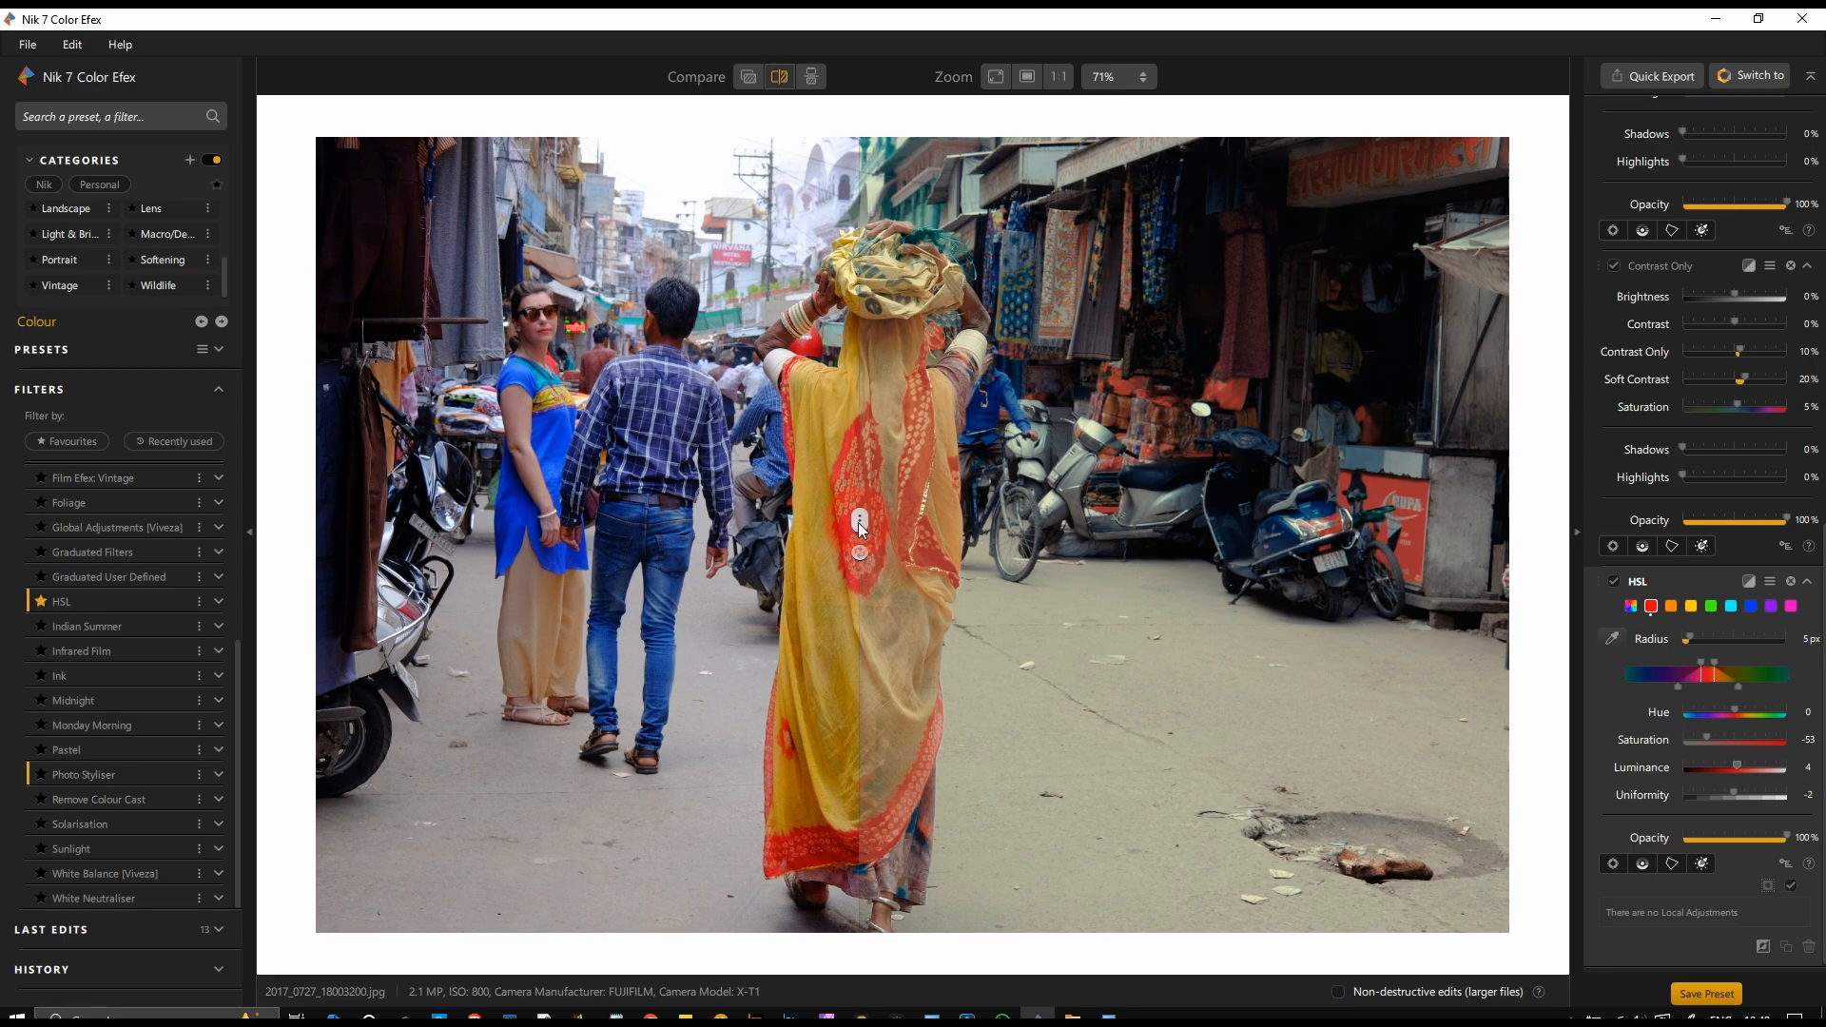
{"action": "left_click_drag", "start_coordinate": [859, 528], "coordinate": [262, 643]}
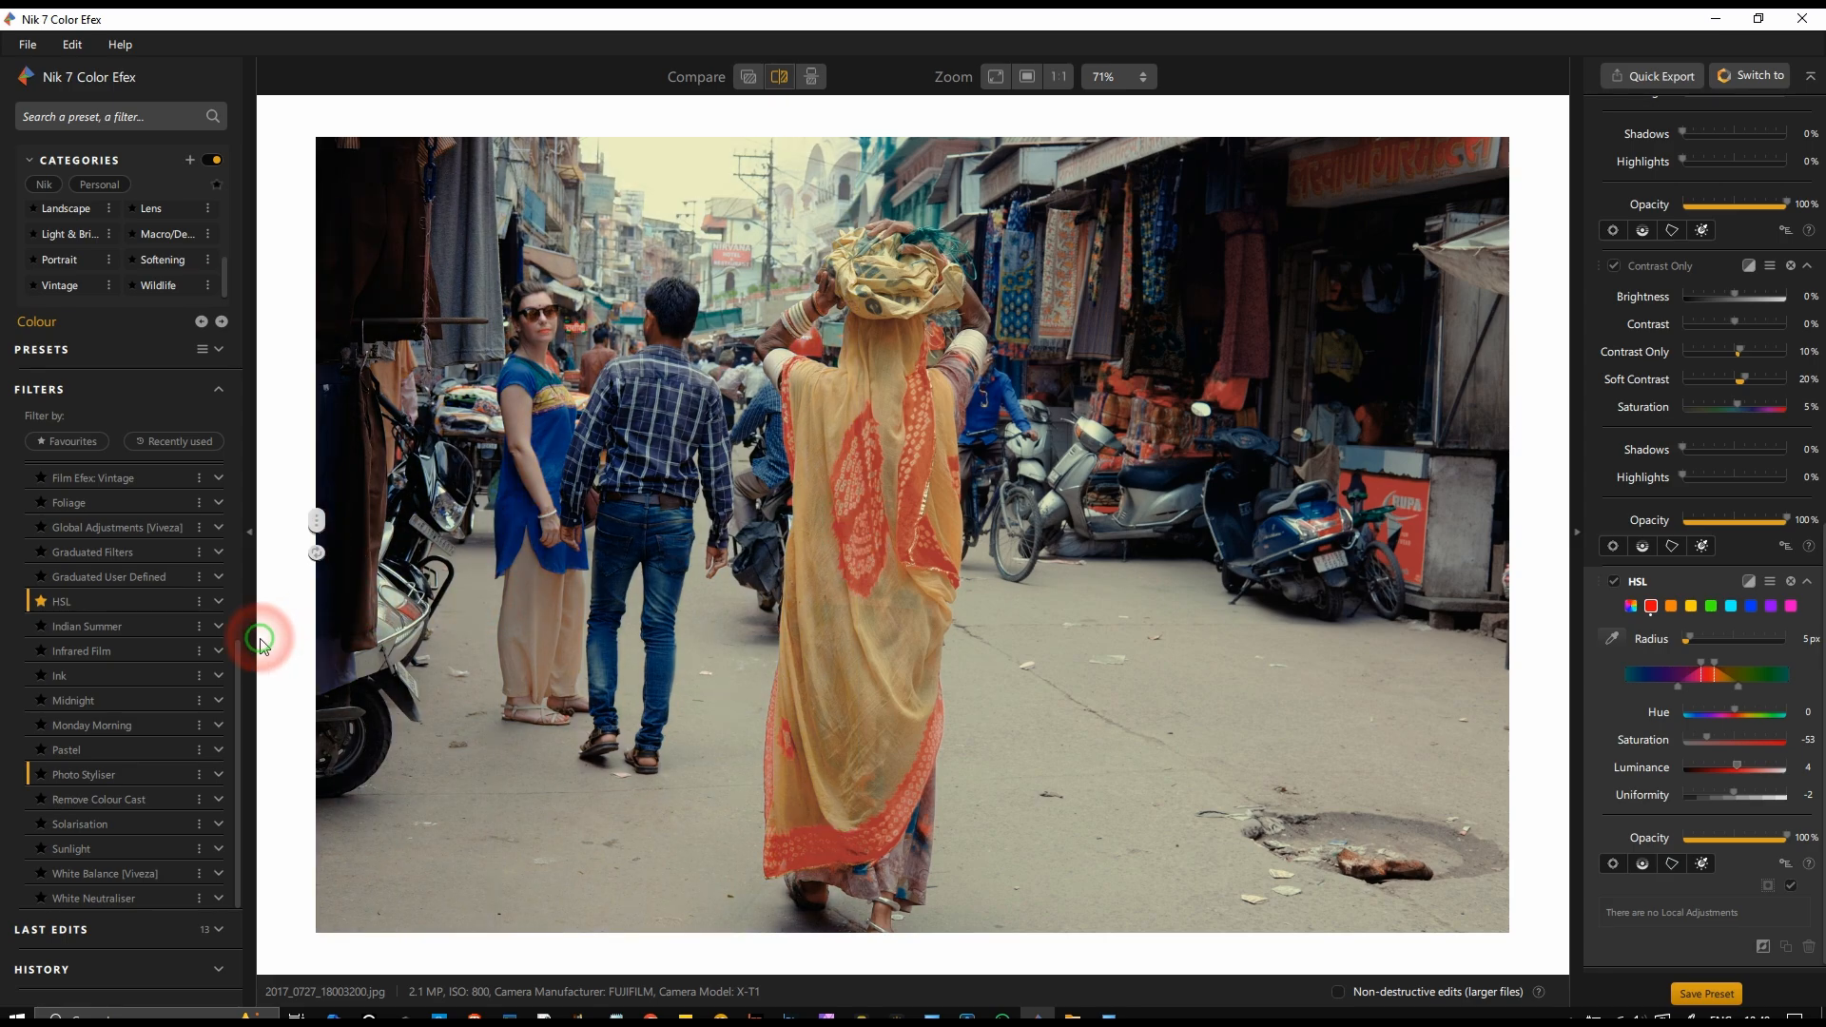
{"action": "left_click_drag", "start_coordinate": [280, 650], "coordinate": [820, 692]}
{"action": "scroll", "coordinate": [820, 692], "scroll_direction": "up", "scroll_amount": 1}
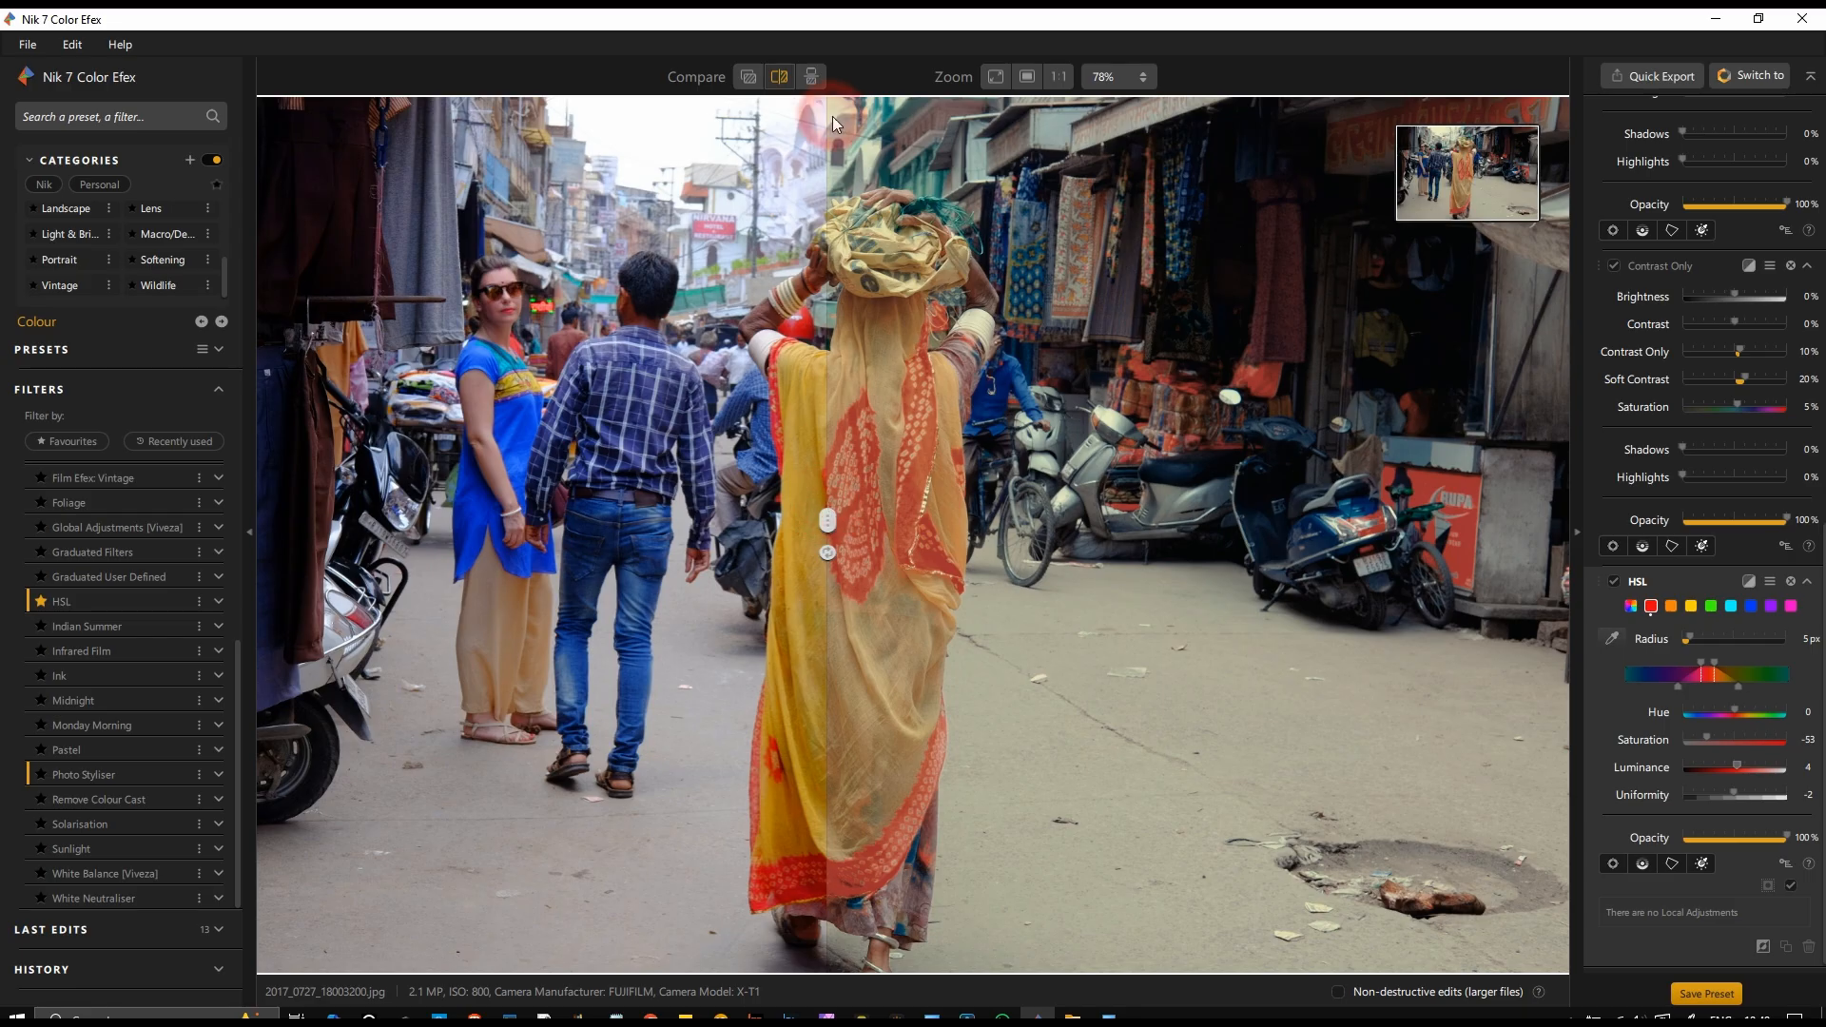
{"action": "left_click_drag", "start_coordinate": [821, 524], "coordinate": [236, 654]}
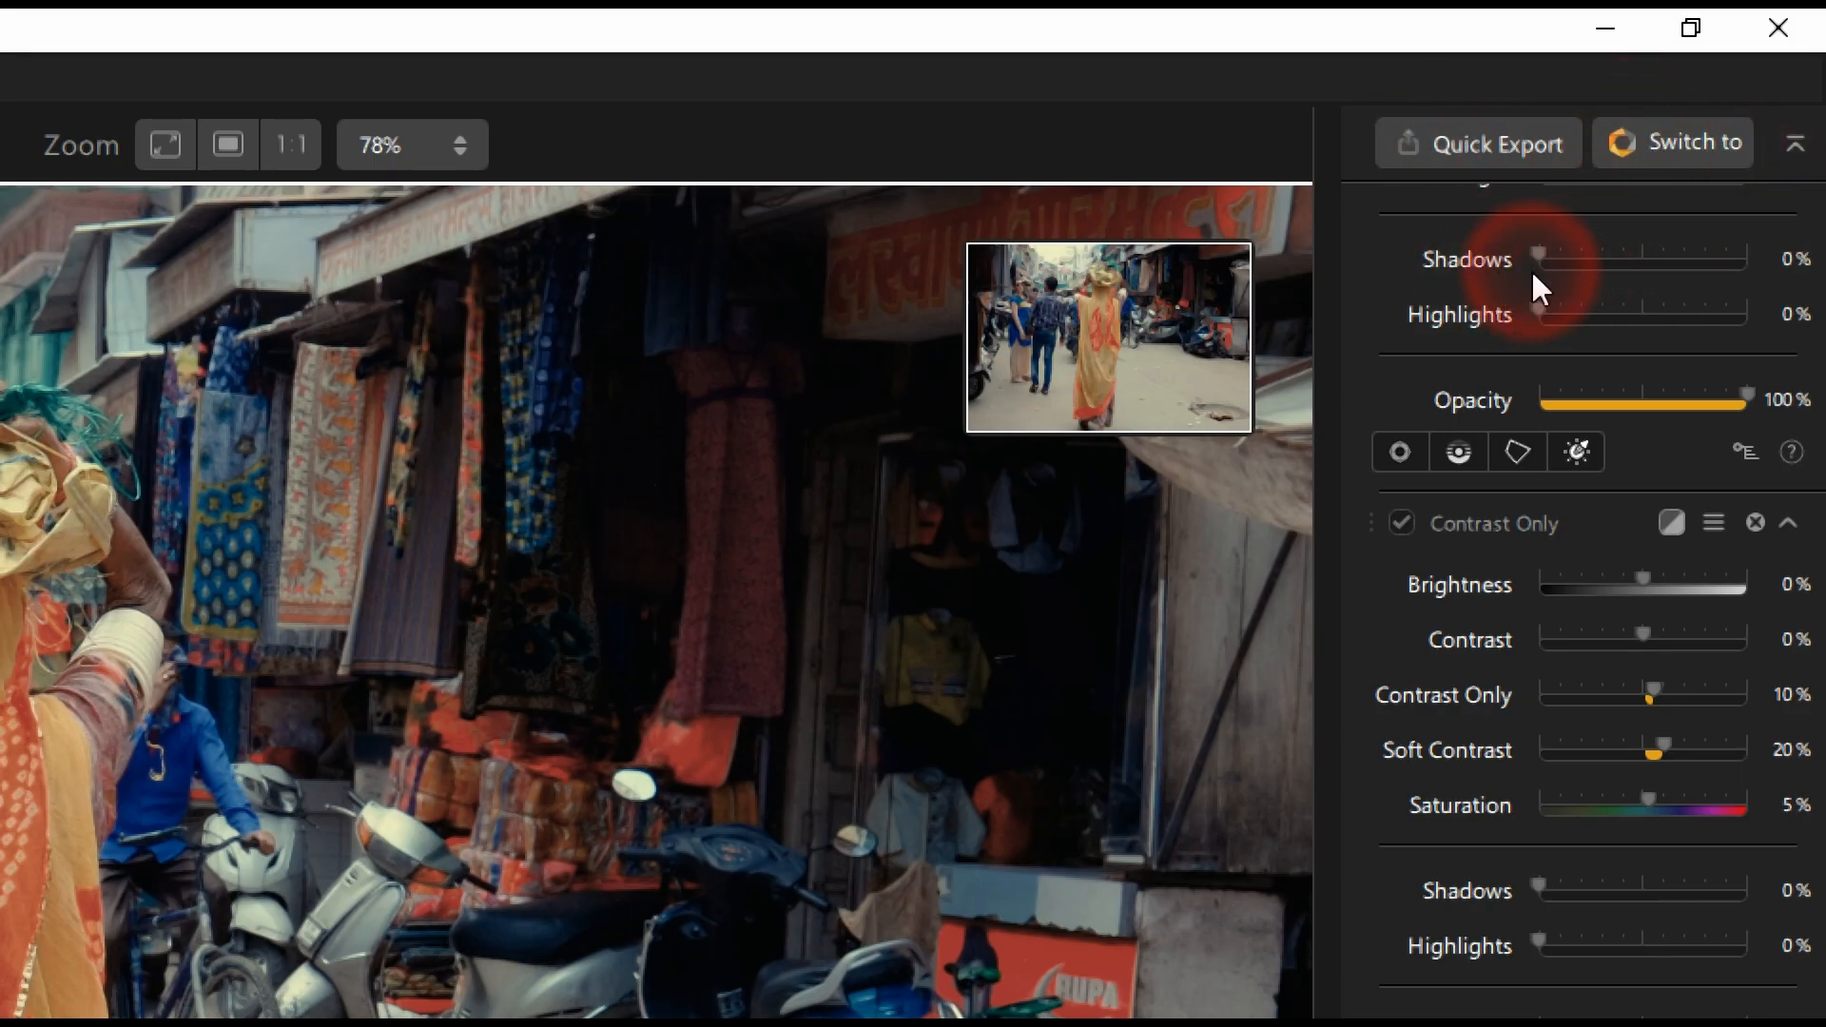
Step: Review the Photo Styliser's Varitone styles, keeping style 1, and try out the filter's Shadows and Highlights settings
{"action": "scroll", "coordinate": [1559, 275], "scroll_direction": "up", "scroll_amount": 5}
{"action": "scroll", "coordinate": [1599, 281], "scroll_direction": "up", "scroll_amount": 5}
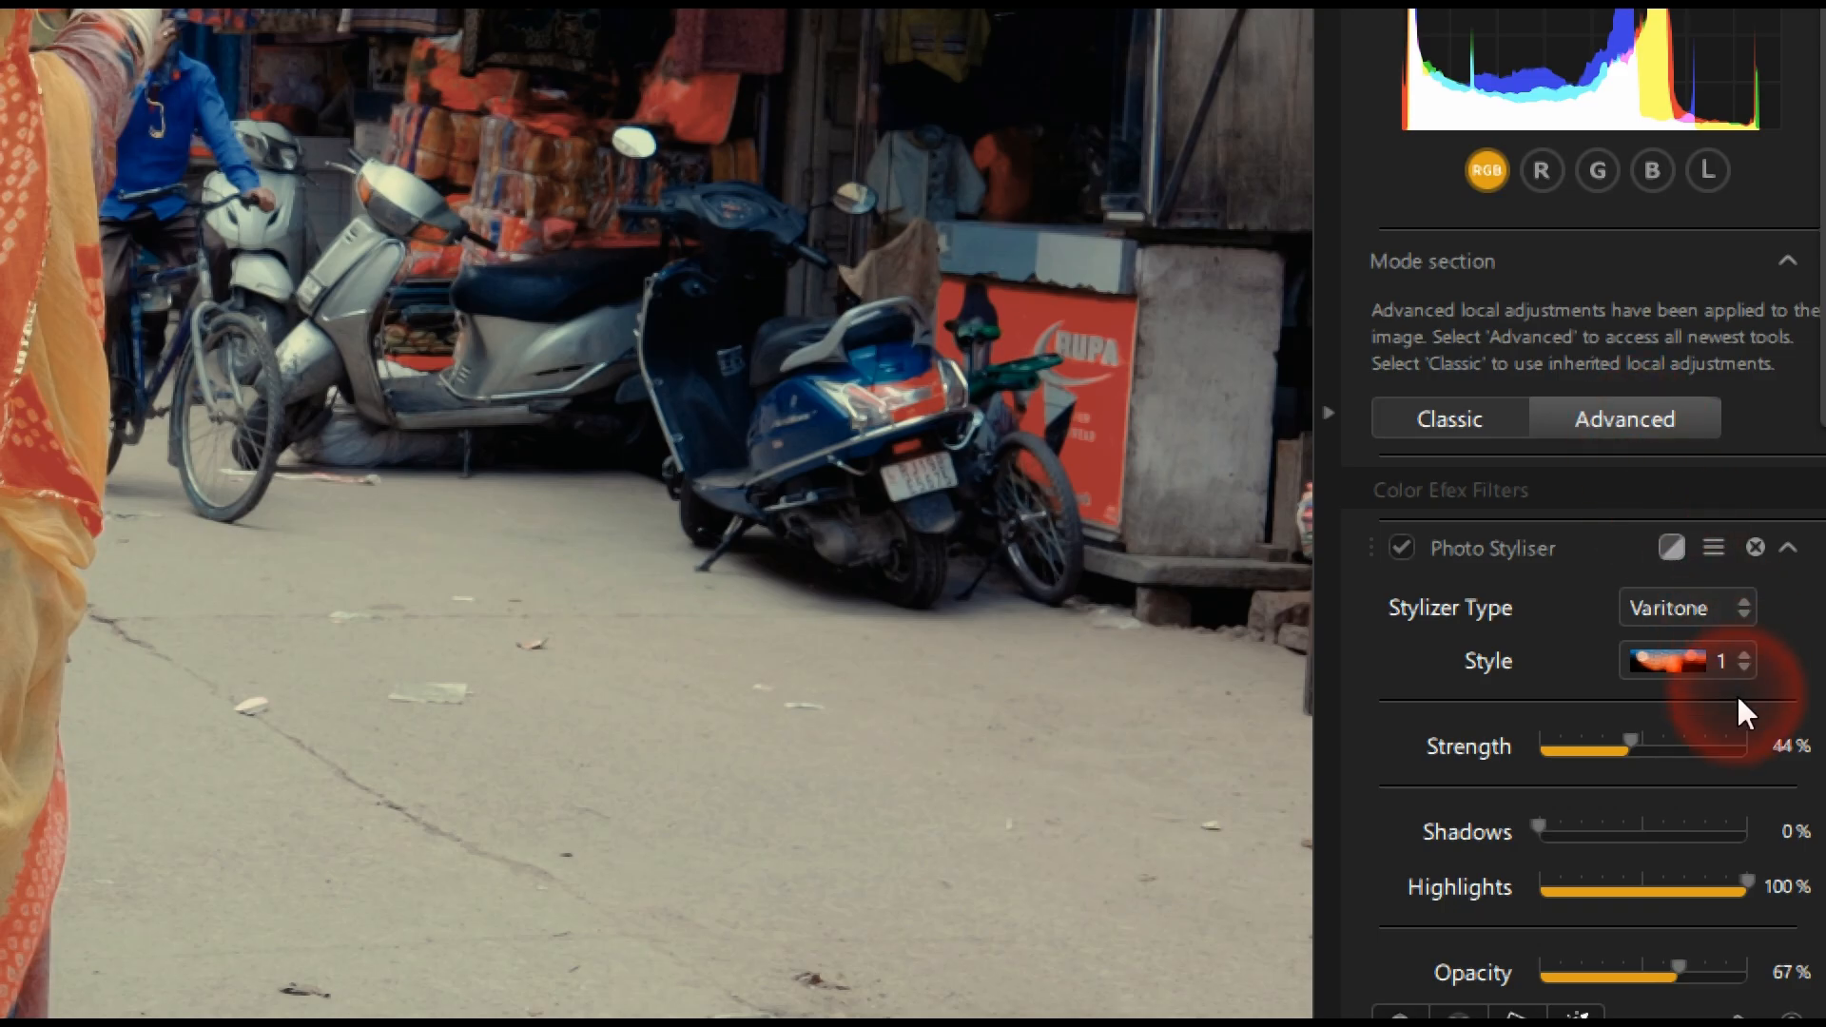
{"action": "left_click", "coordinate": [1685, 671]}
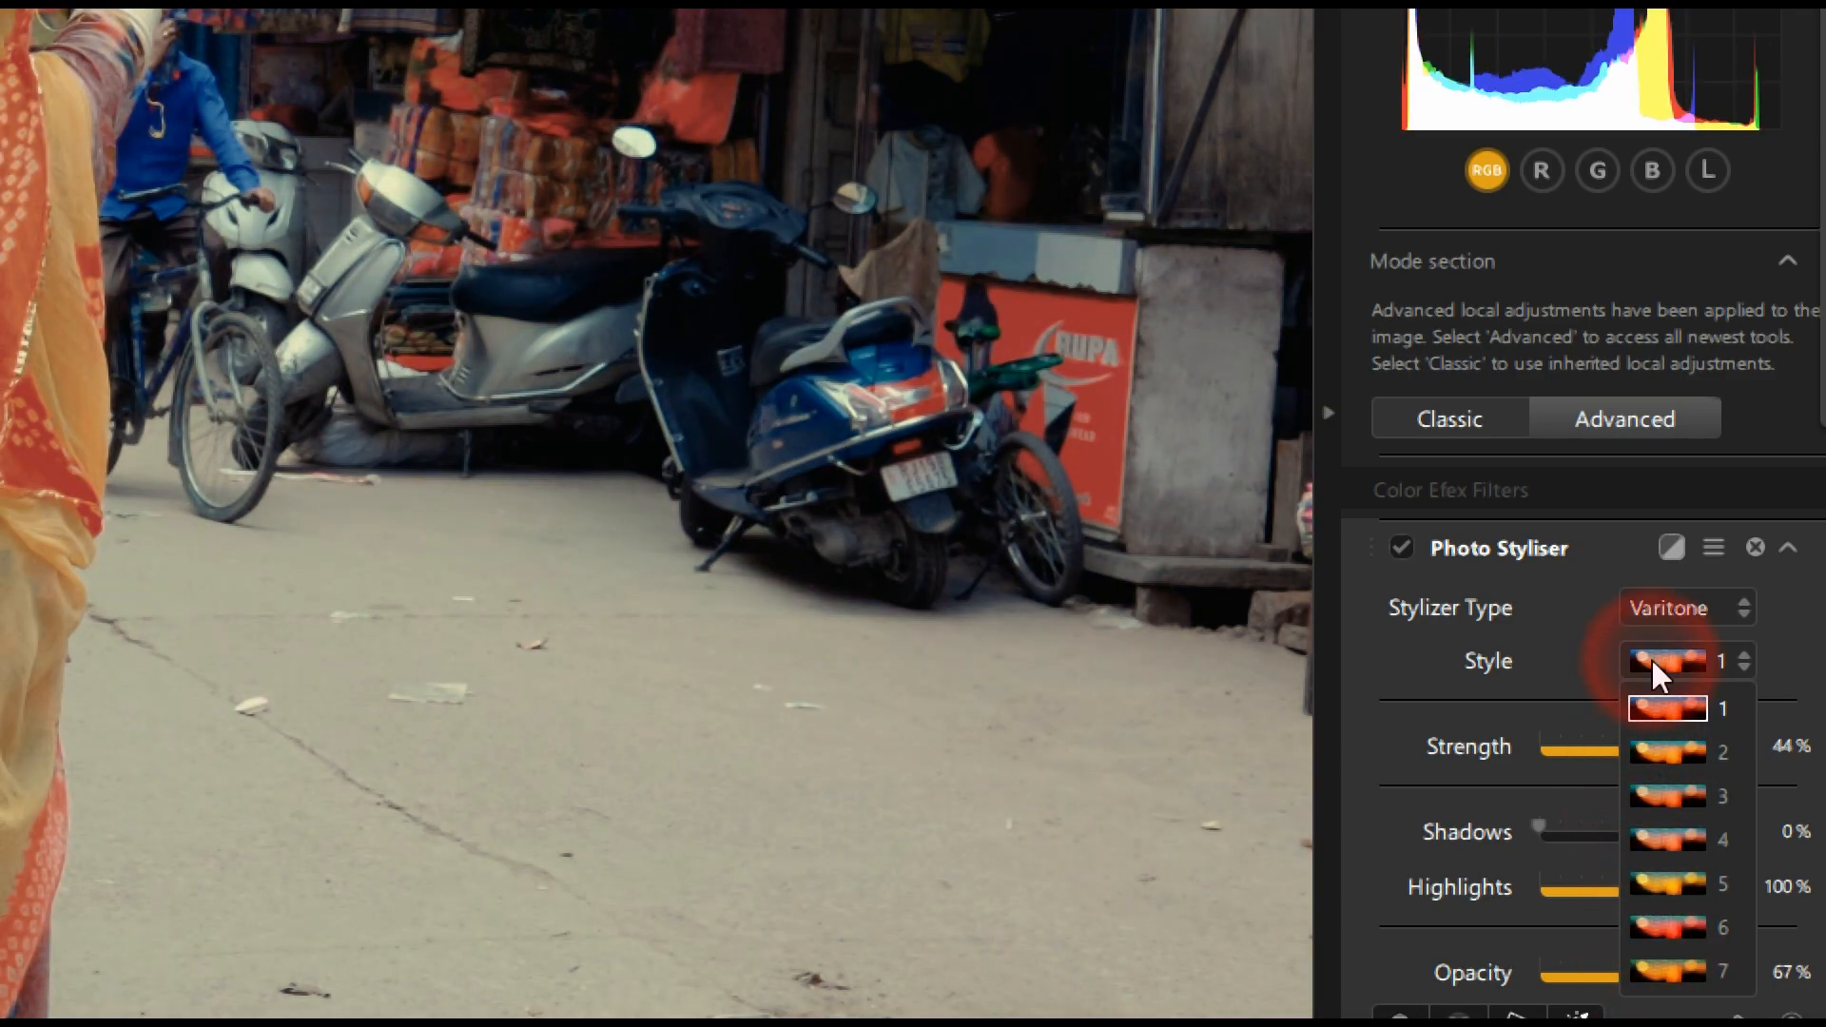
{"action": "left_click", "coordinate": [1657, 705]}
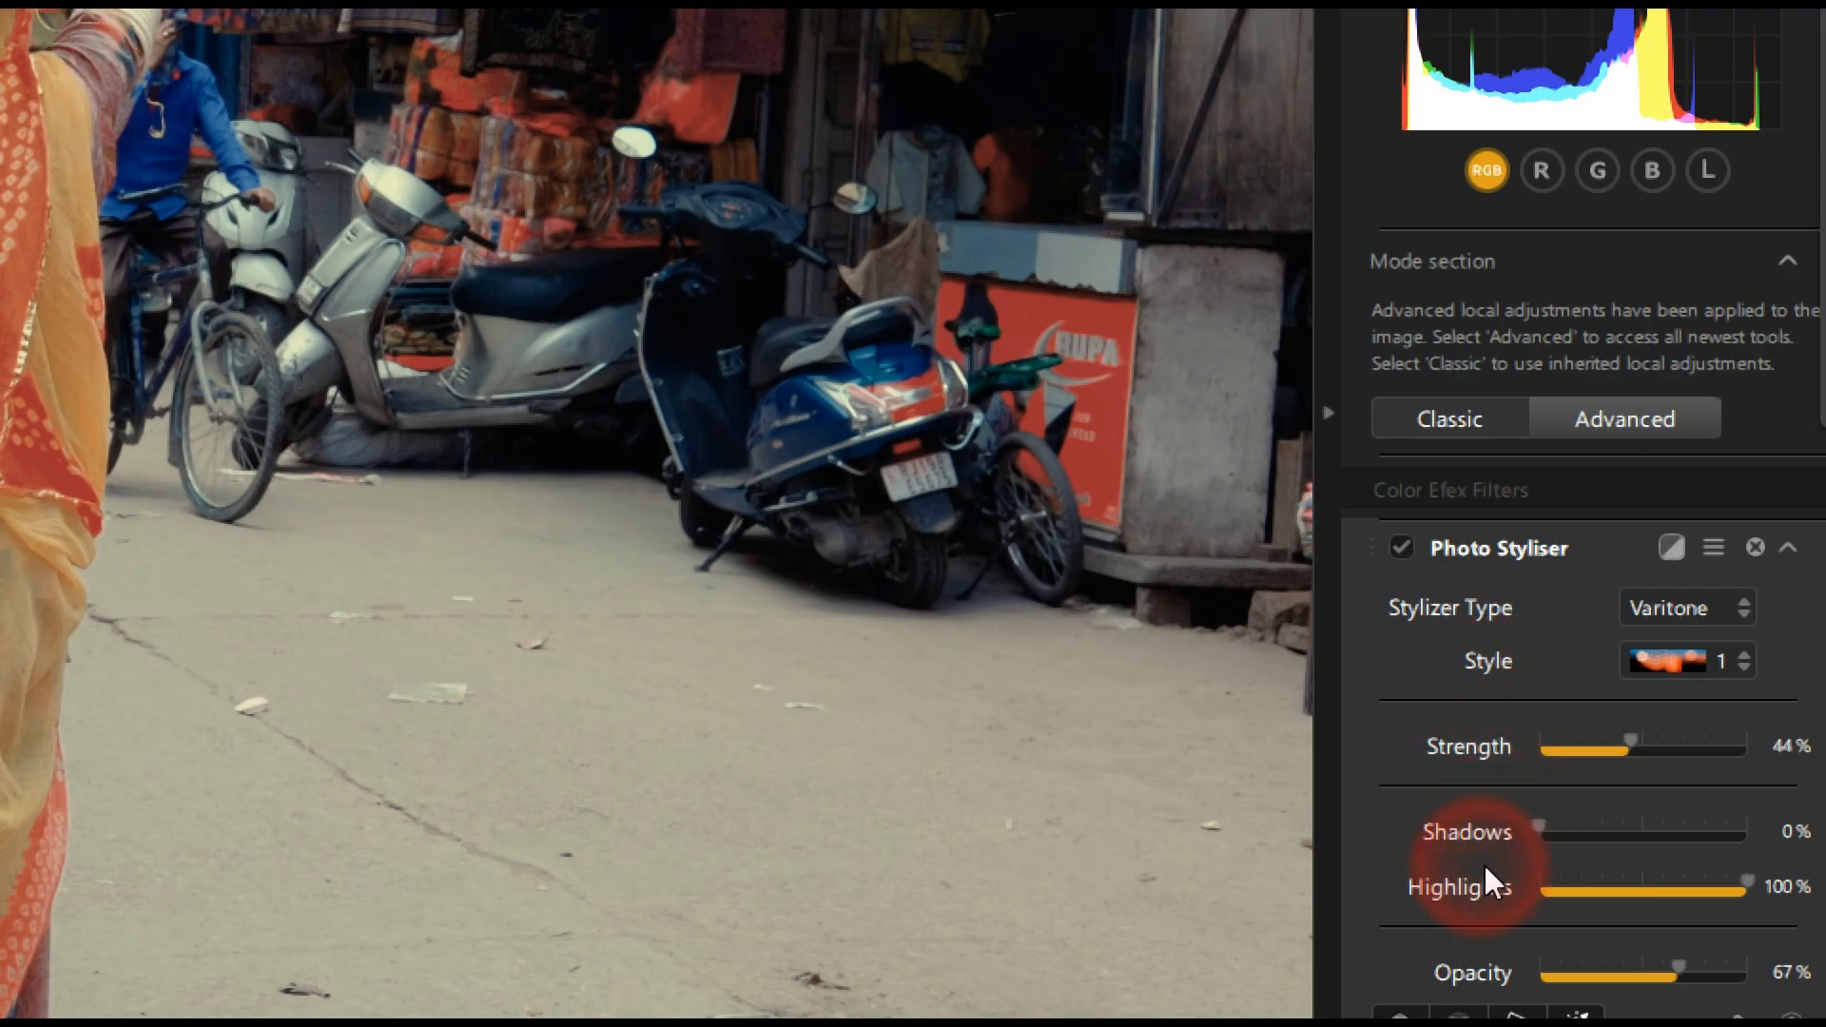
{"action": "left_click_drag", "start_coordinate": [1542, 827], "coordinate": [1371, 886]}
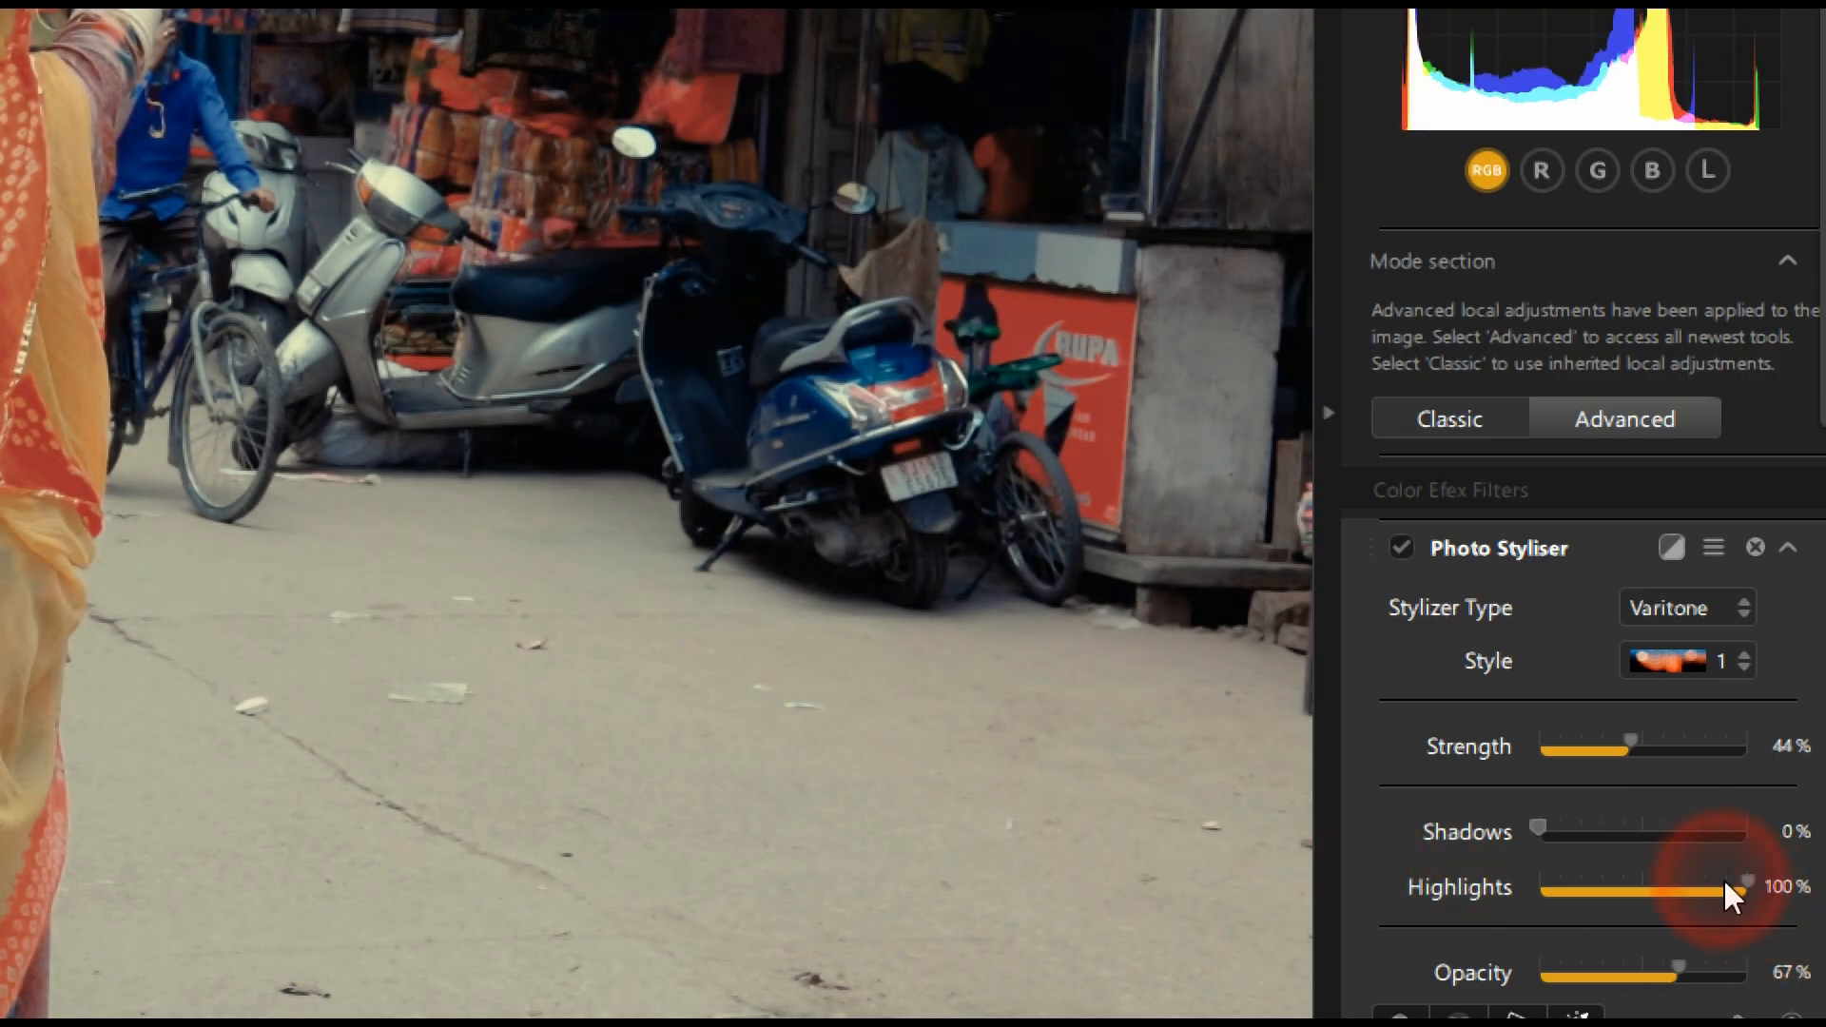
{"action": "left_click_drag", "start_coordinate": [1746, 875], "coordinate": [1785, 970]}
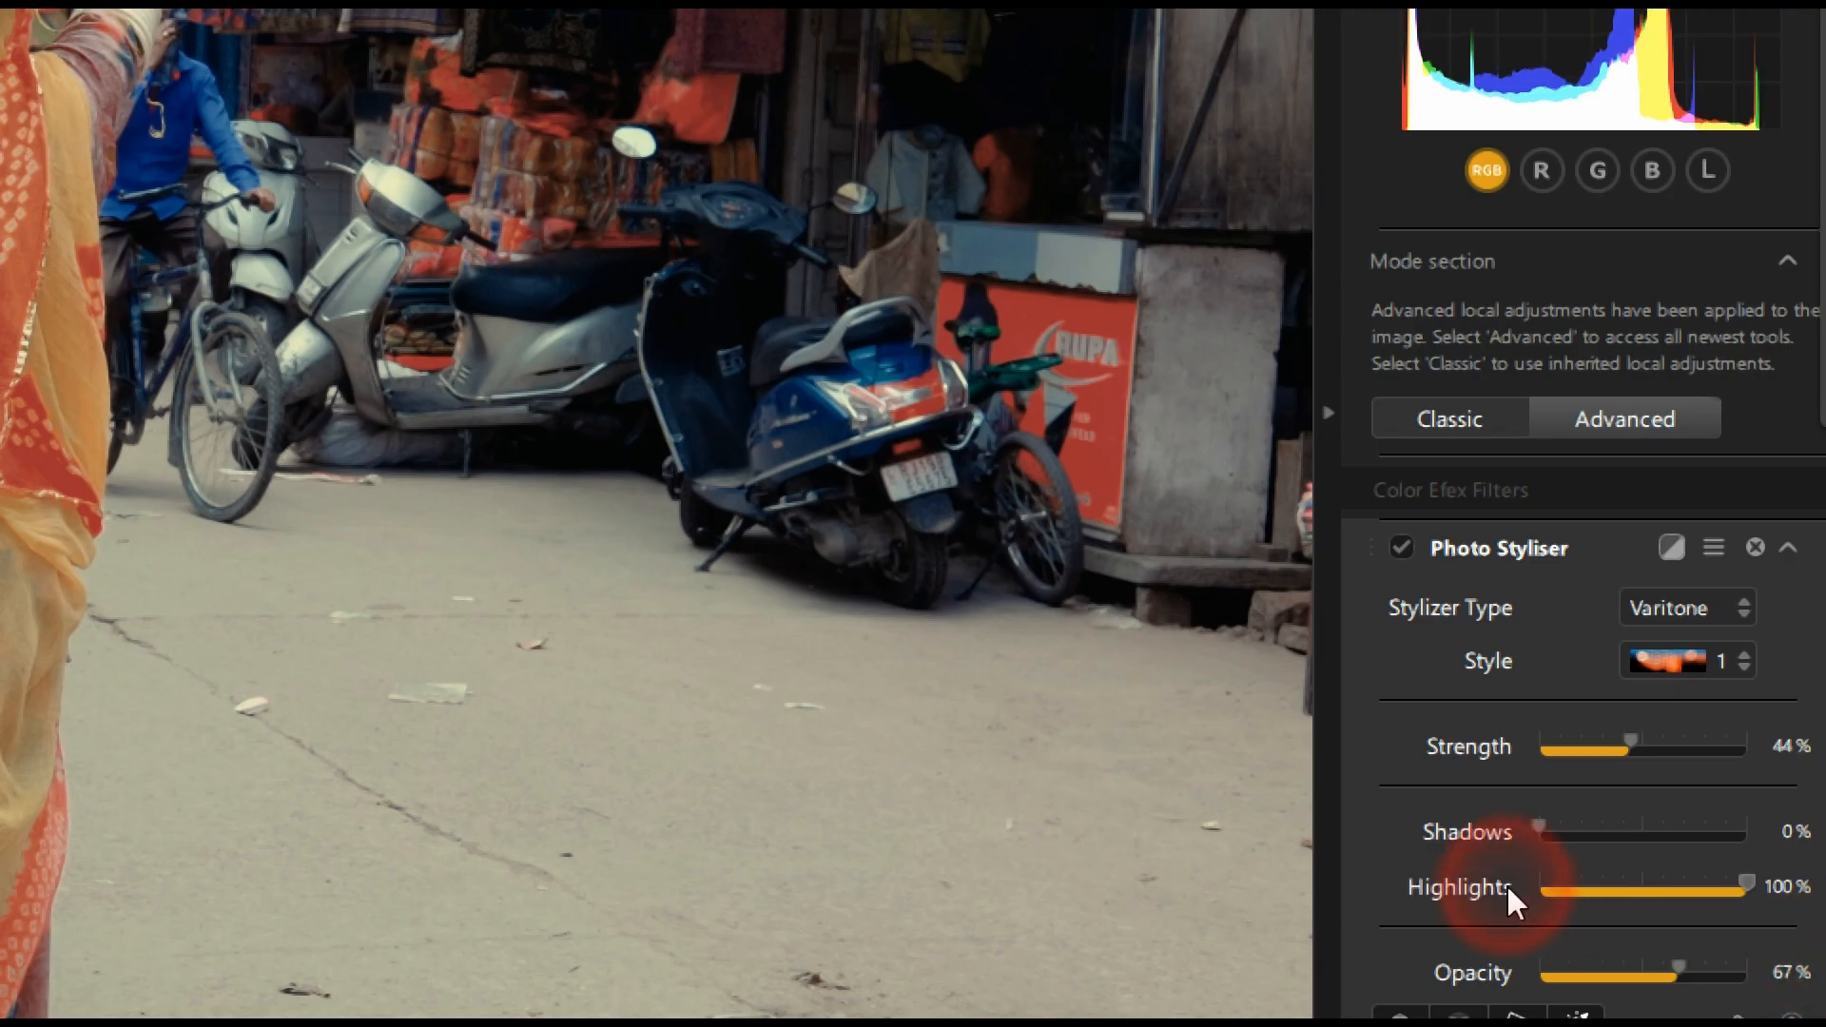
Step: Preview the C41 to E6 and E6 to C41 methods of the Cross Processing filter on the photo, keeping method Y06
{"action": "scroll", "coordinate": [1415, 885], "scroll_direction": "down", "scroll_amount": 4}
{"action": "scroll", "coordinate": [1417, 890], "scroll_direction": "down", "scroll_amount": 6}
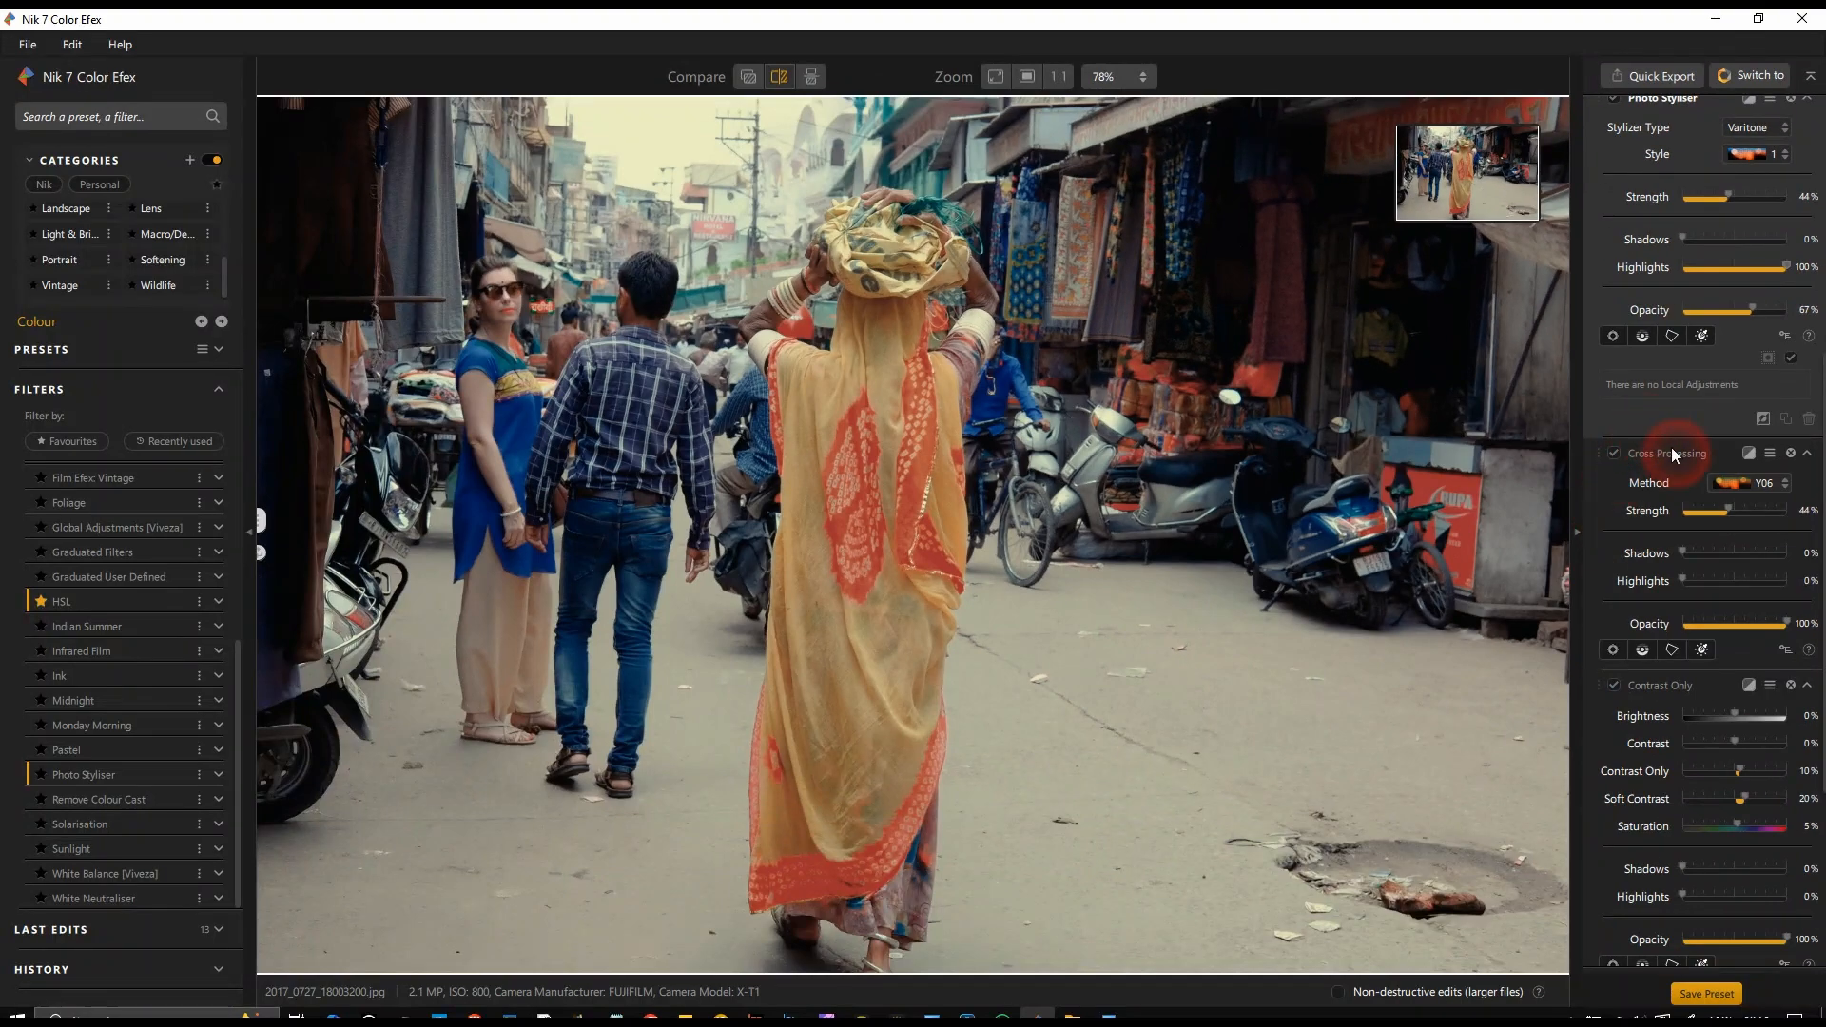
{"action": "left_click", "coordinate": [1726, 490]}
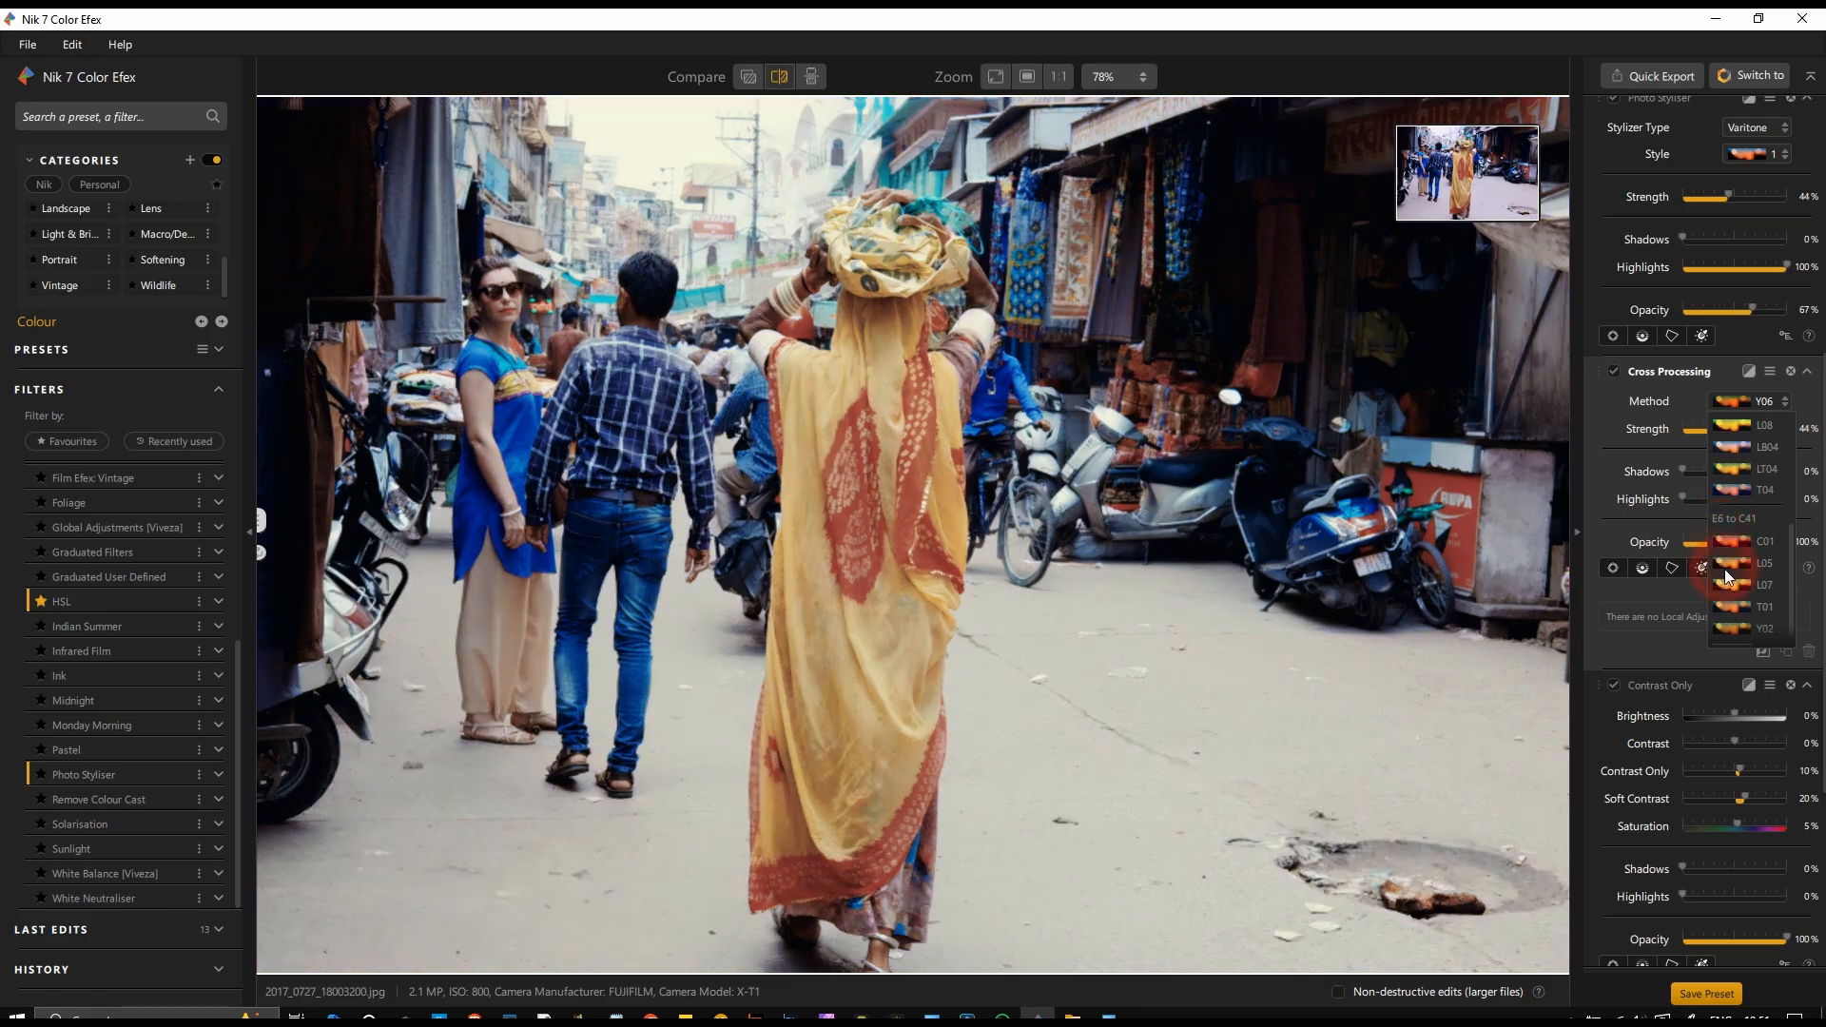
{"action": "scroll", "coordinate": [1758, 470], "scroll_direction": "up", "scroll_amount": 4}
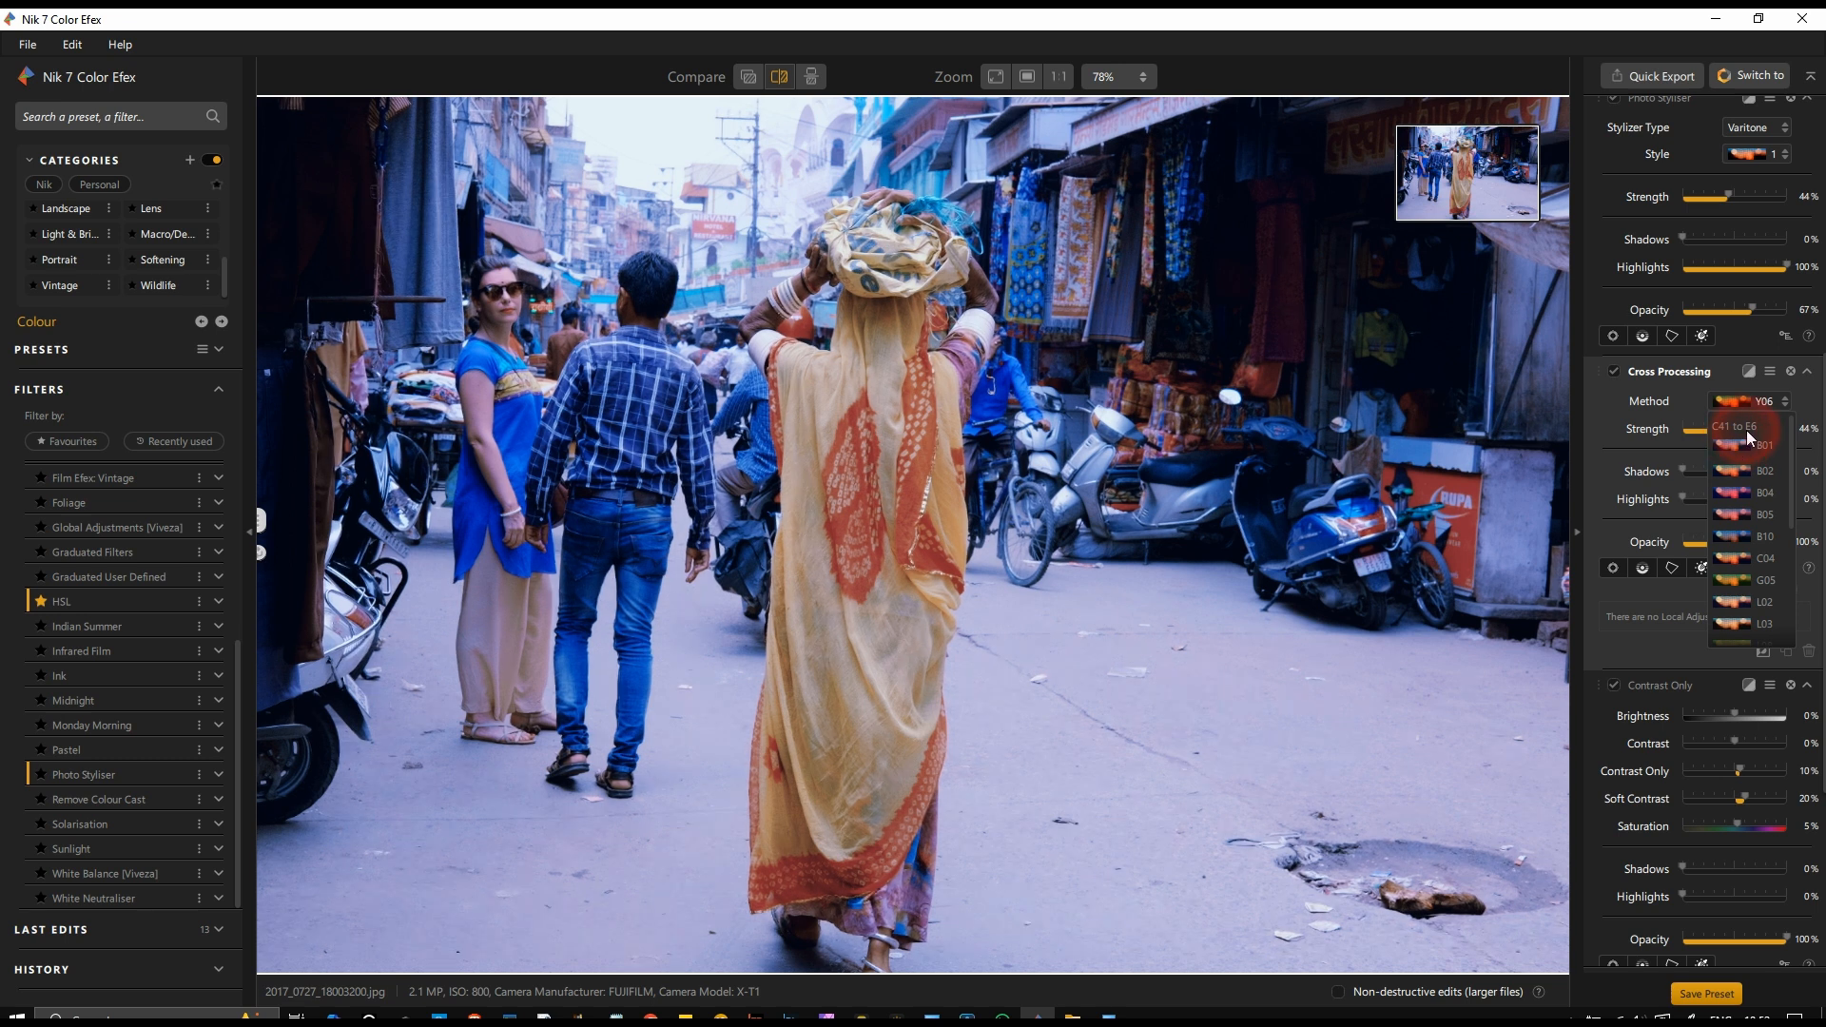
{"action": "scroll", "coordinate": [1746, 453], "scroll_direction": "down", "scroll_amount": 1}
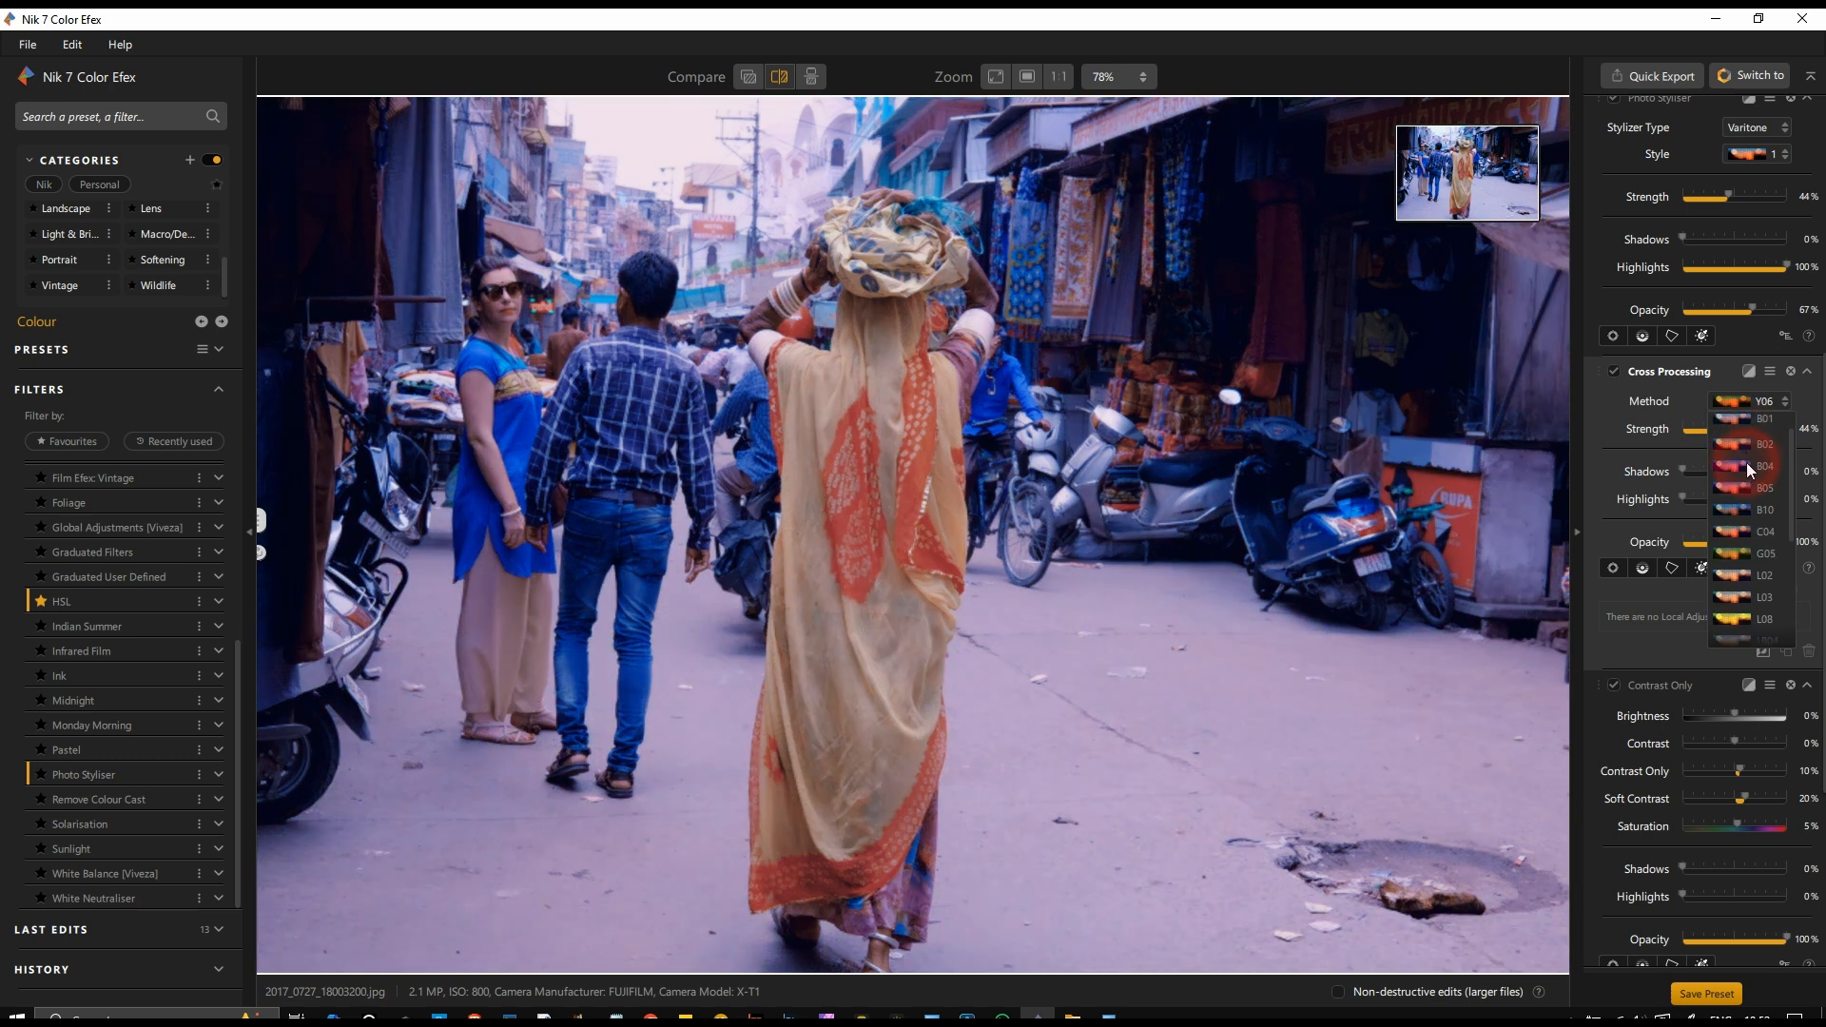
{"action": "scroll", "coordinate": [1755, 604], "scroll_direction": "down", "scroll_amount": 2}
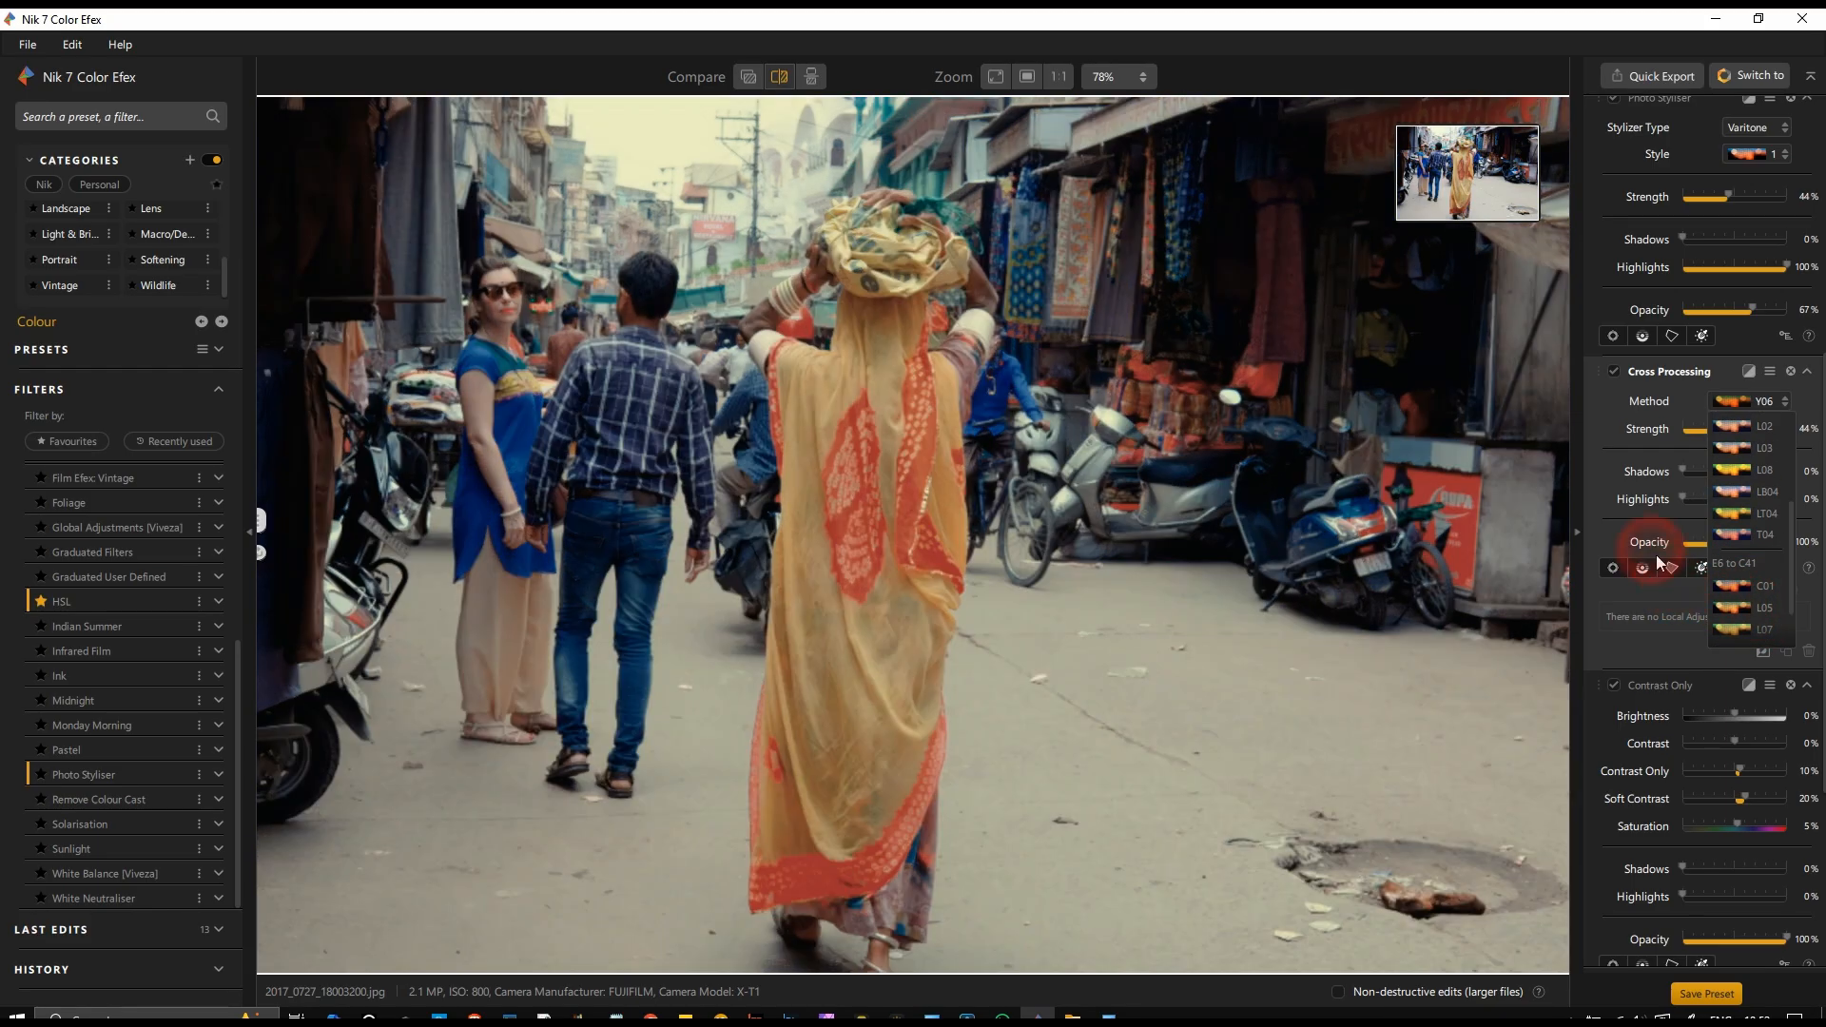
{"action": "left_click", "coordinate": [1594, 457]}
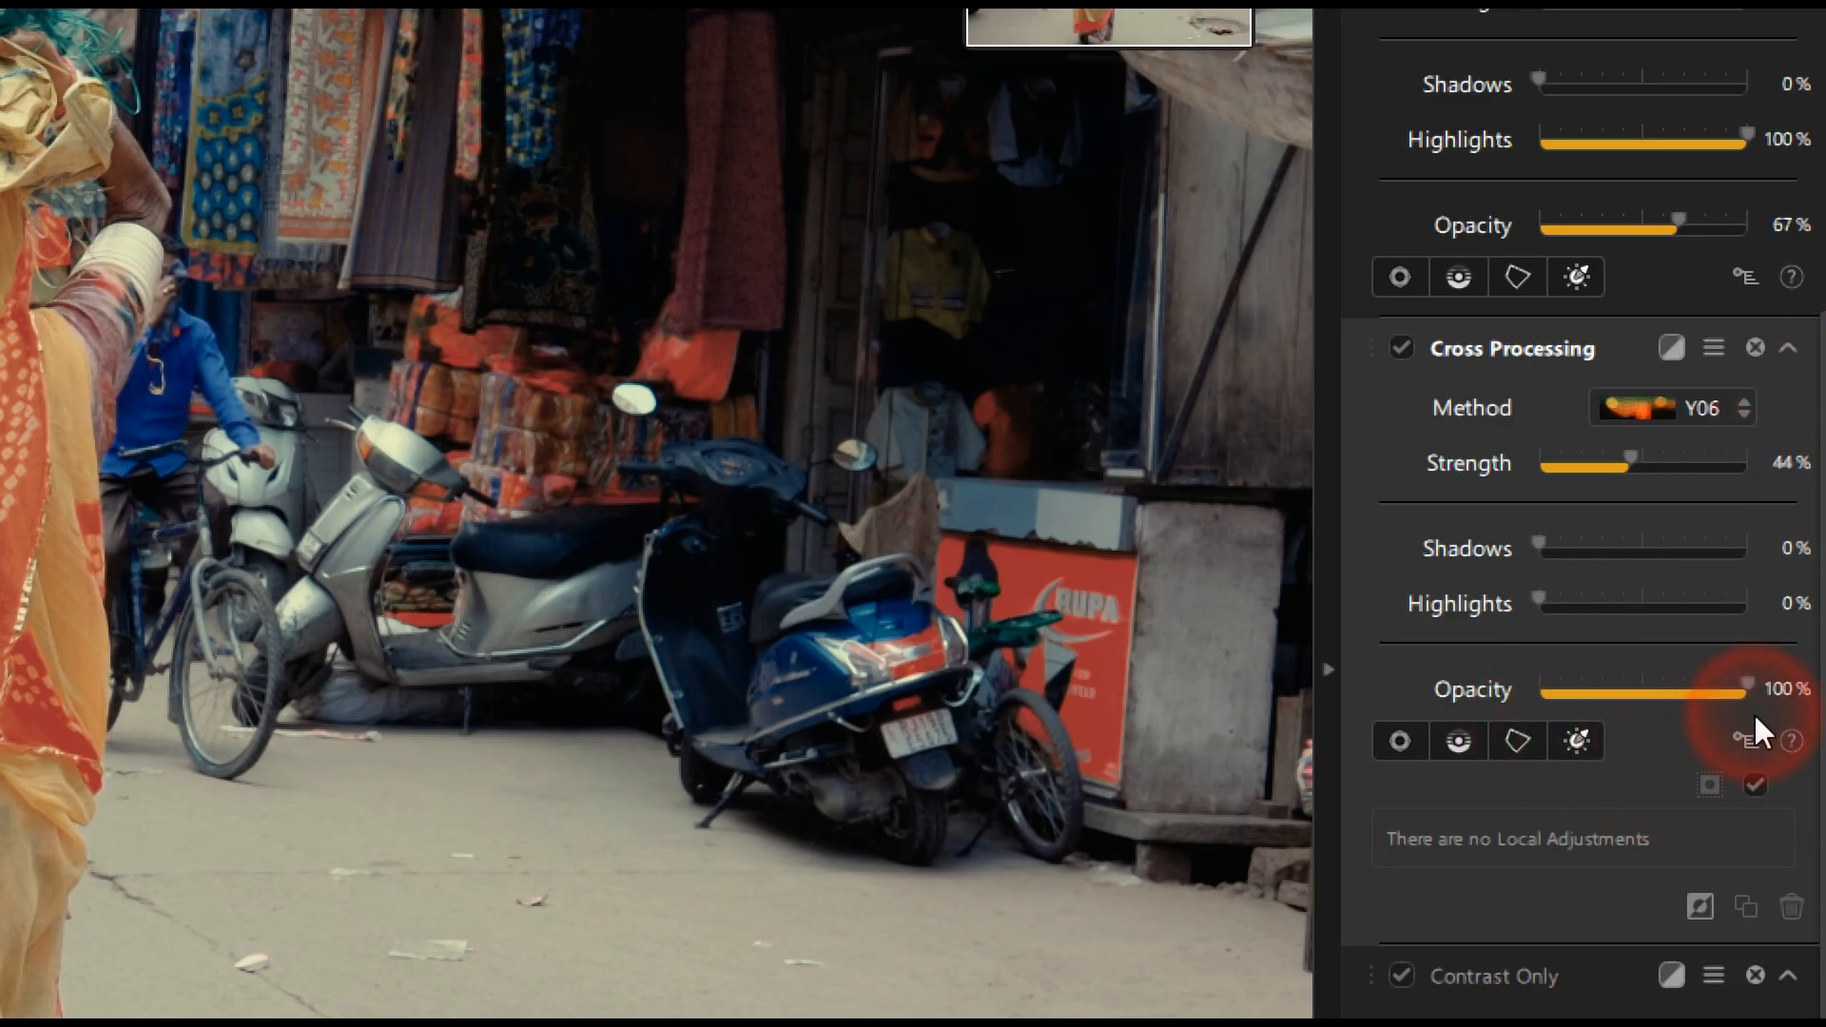
Step: In the Contrast Only filter, set Contrast to 4% and Contrast Only to 12%
{"action": "scroll", "coordinate": [1748, 740], "scroll_direction": "down", "scroll_amount": 7}
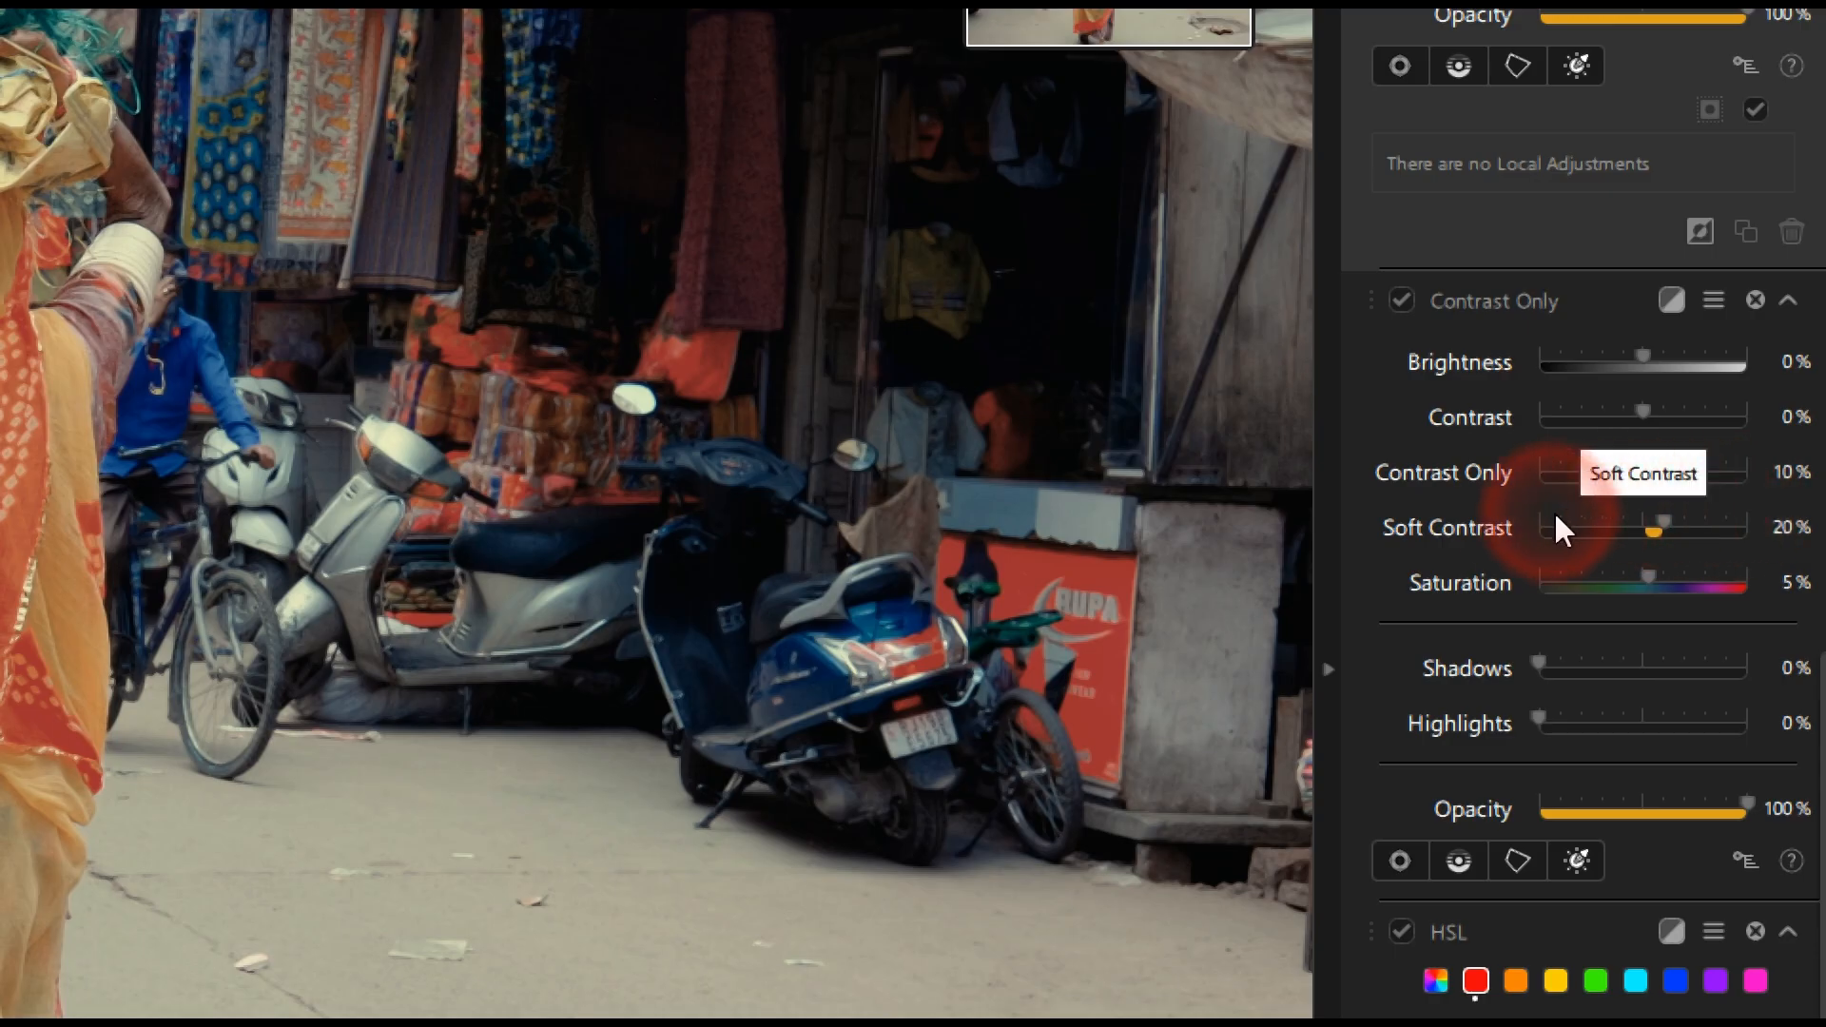
{"action": "left_click_drag", "start_coordinate": [1647, 413], "coordinate": [1652, 390]}
{"action": "left_click_drag", "start_coordinate": [1657, 220], "coordinate": [1650, 328]}
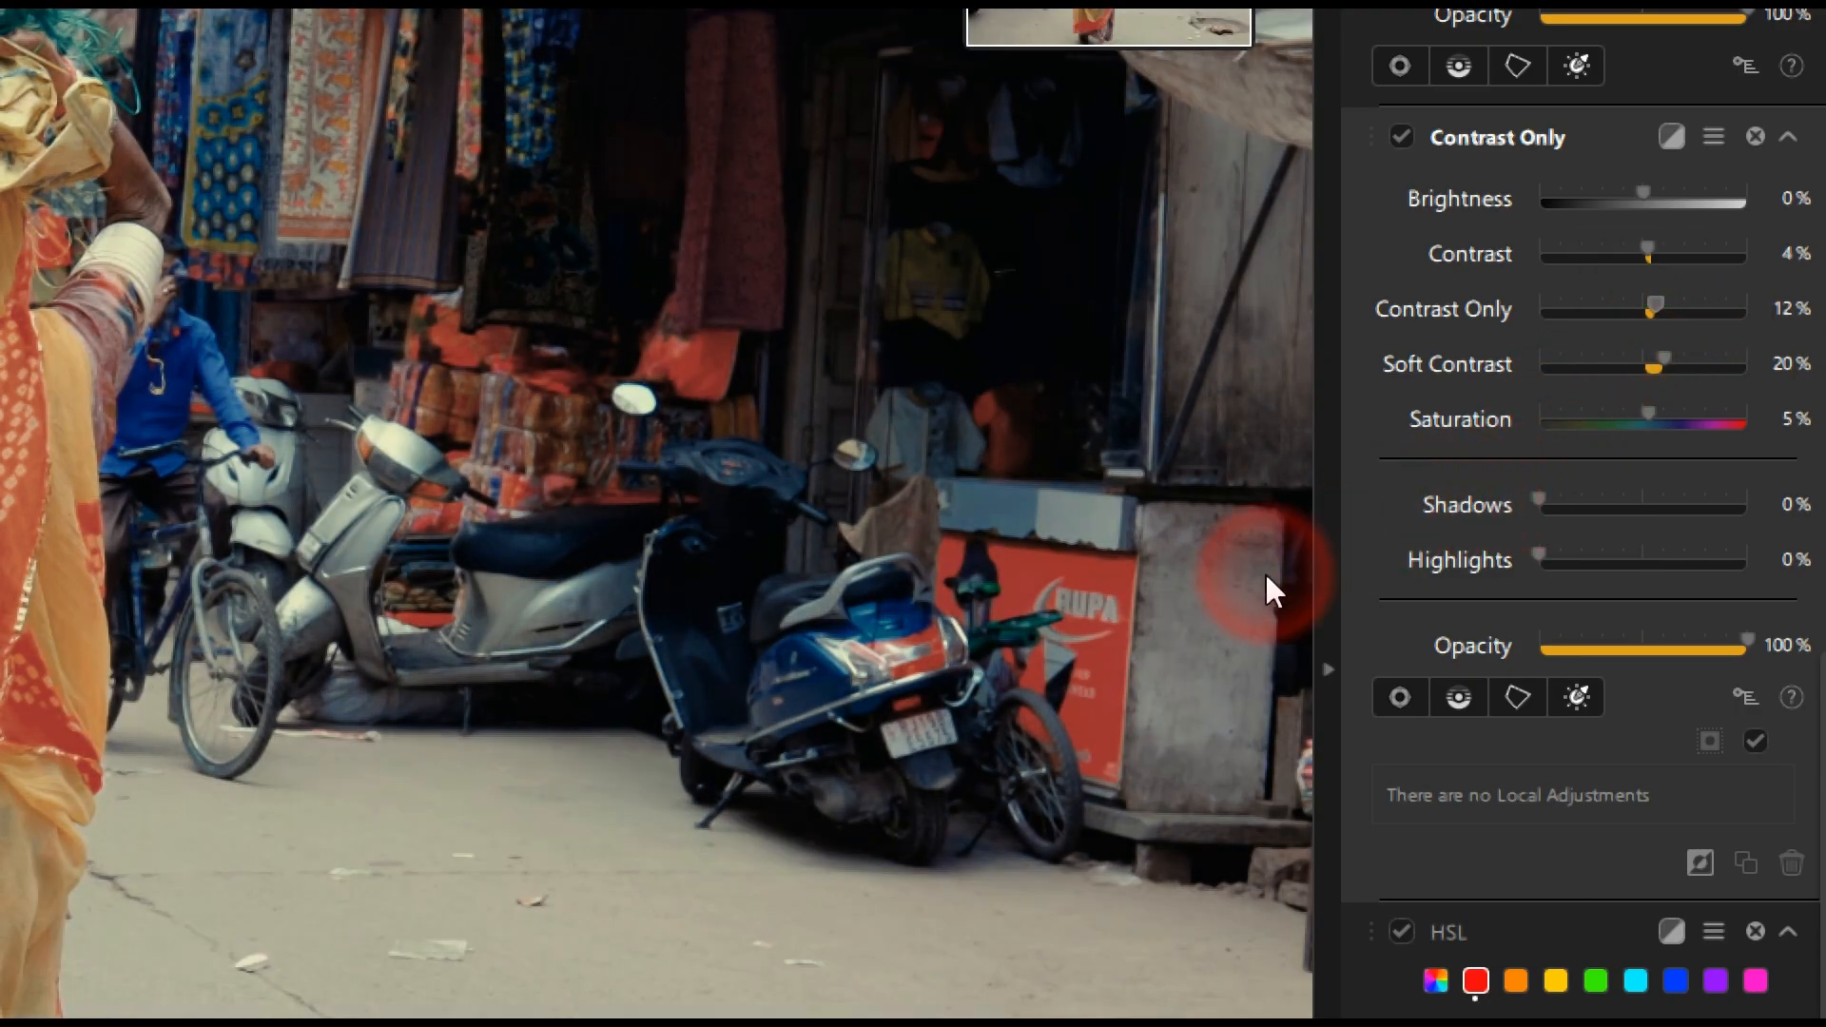